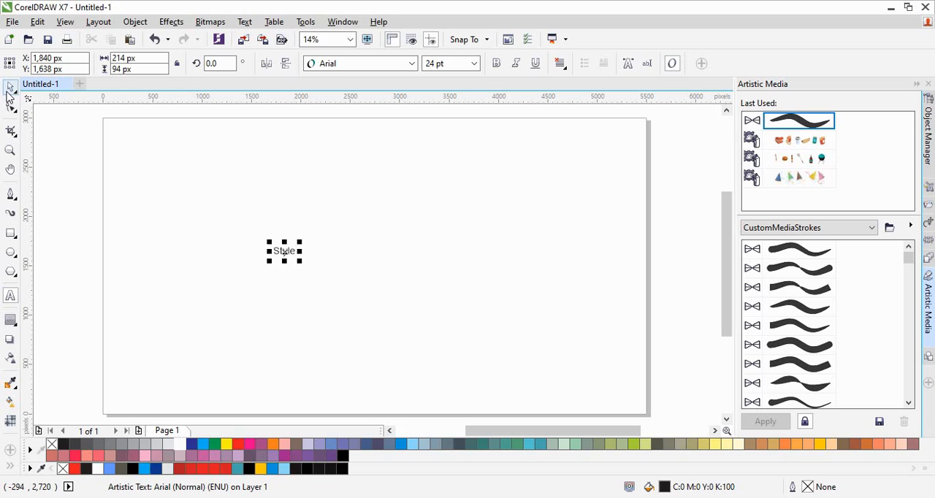
- Enlarge the Style text to about 286.5 pt and centre it on the page
left_click(9, 88)
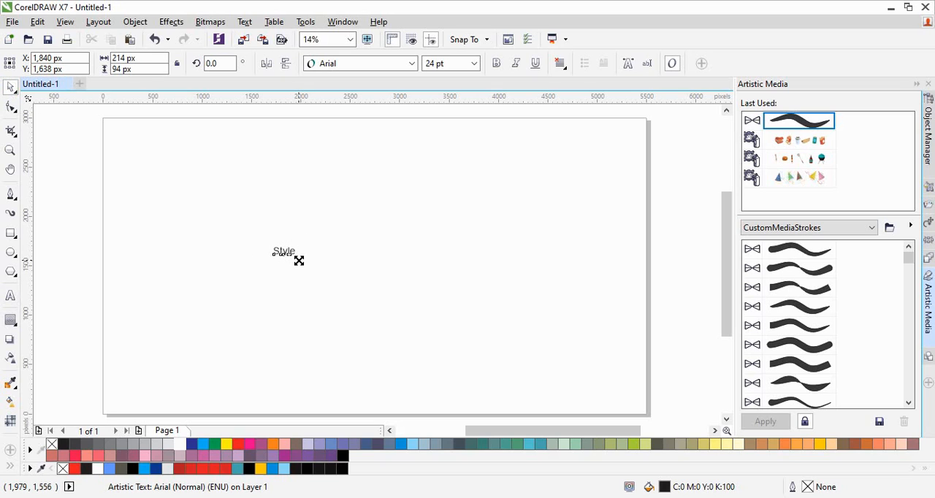
left_click_drag(299, 261, 468, 311)
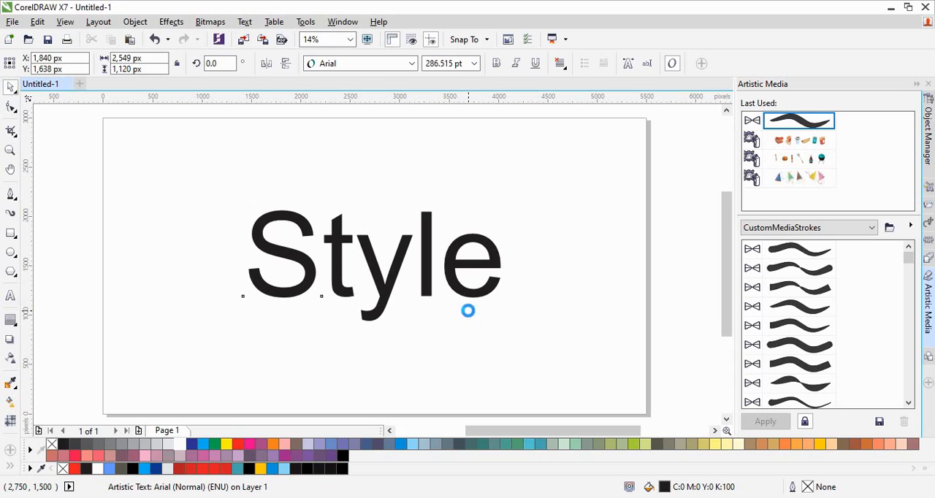
key("ctrl+z")
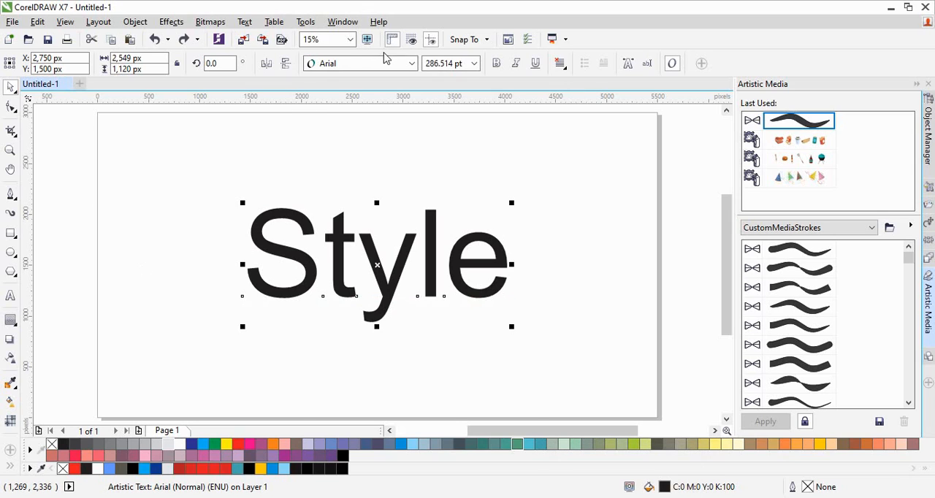
- Try the Andhyta and Back to Black Demo fonts on the Style text
left_click(412, 64)
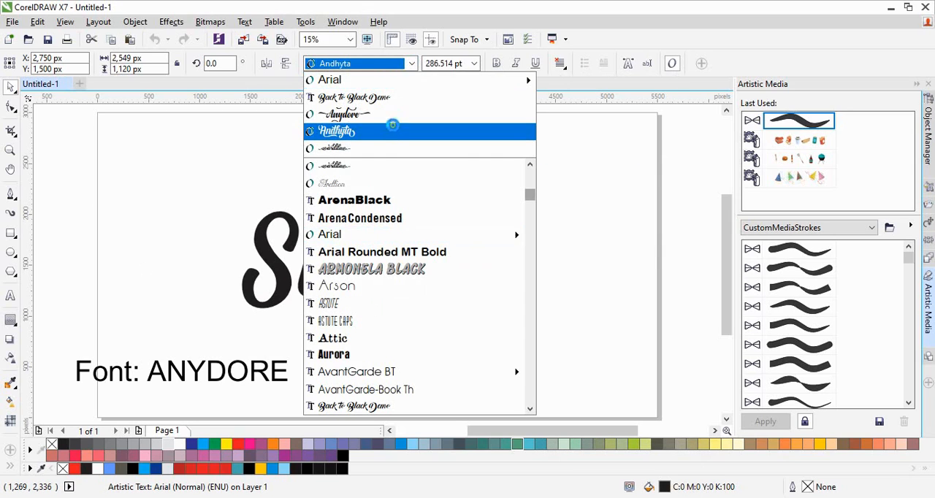
left_click(394, 131)
left_click(411, 64)
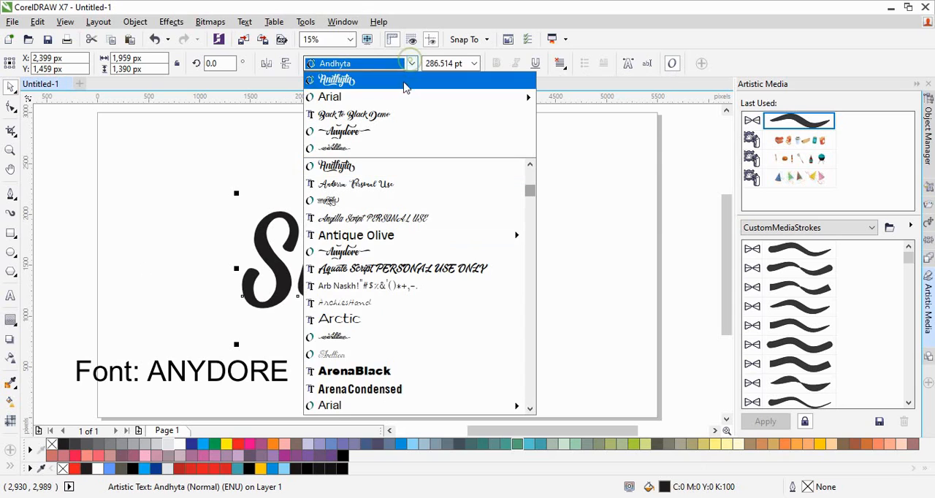
left_click(399, 115)
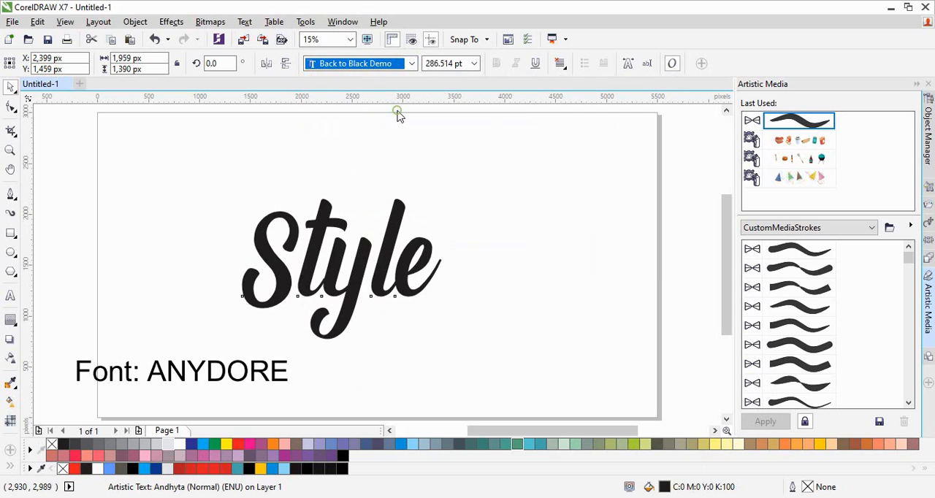
- Set the Style text in the Anydore font and enlarge it to about 2,911 × 1,900 px near the middle of the page
left_click(412, 64)
left_click(394, 138)
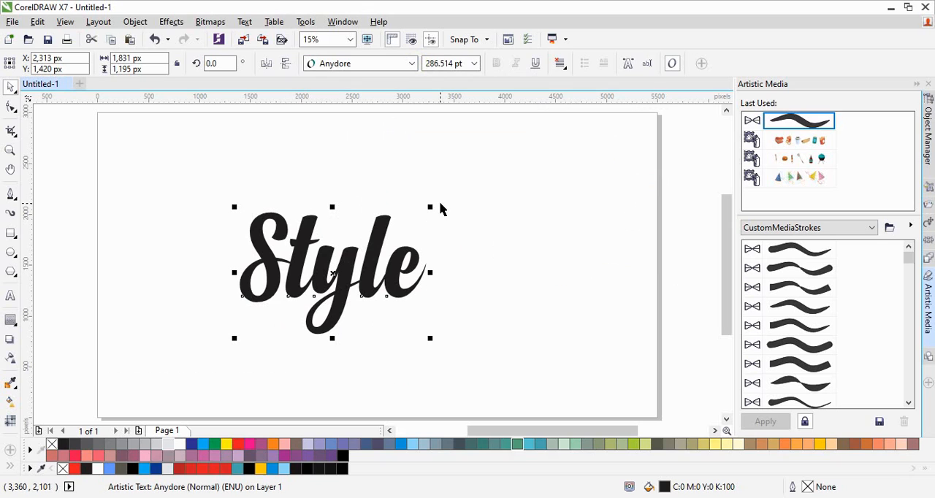
left_click_drag(432, 207, 537, 171)
left_click_drag(350, 280, 392, 264)
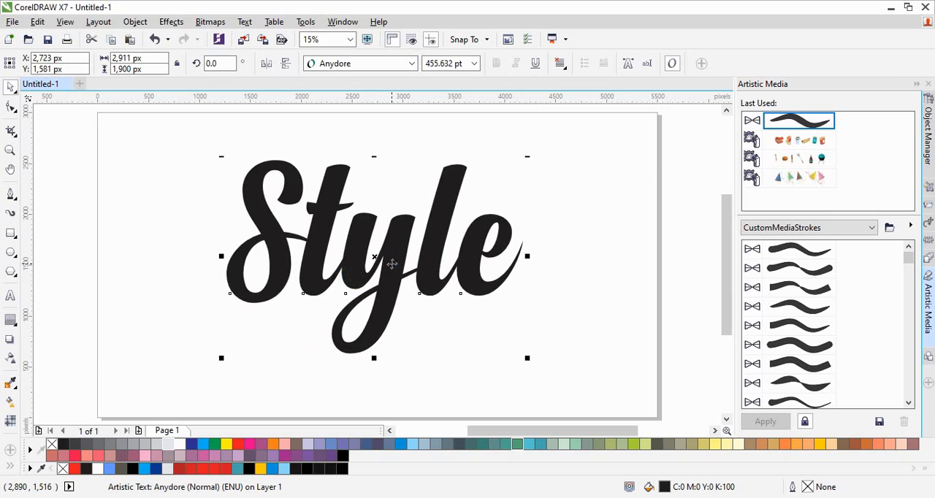
left_click(48, 325)
left_click(10, 194)
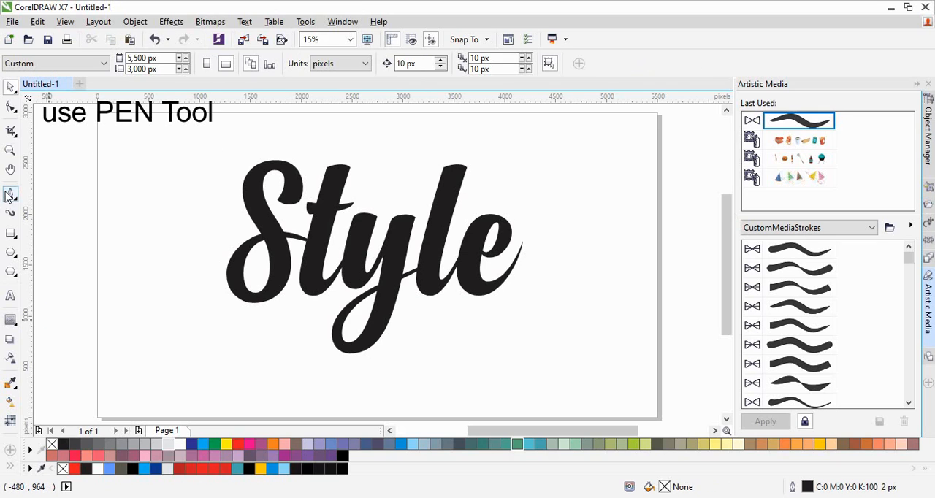
left_click(10, 87)
key("ctrl+z")
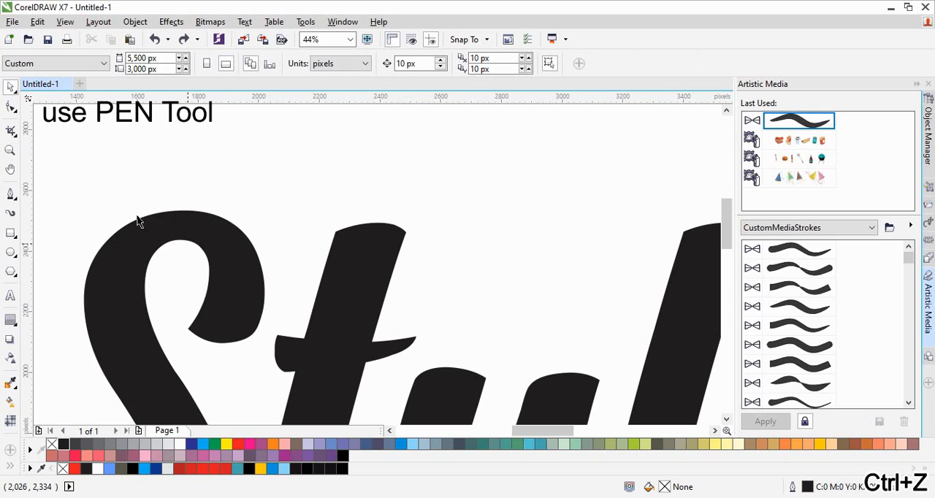
- Draw a closed swash with the Pen tool, about 1,502 × 251 px, from a curl inside the S along the t crossbar to a tapered tail before the l
left_click(11, 194)
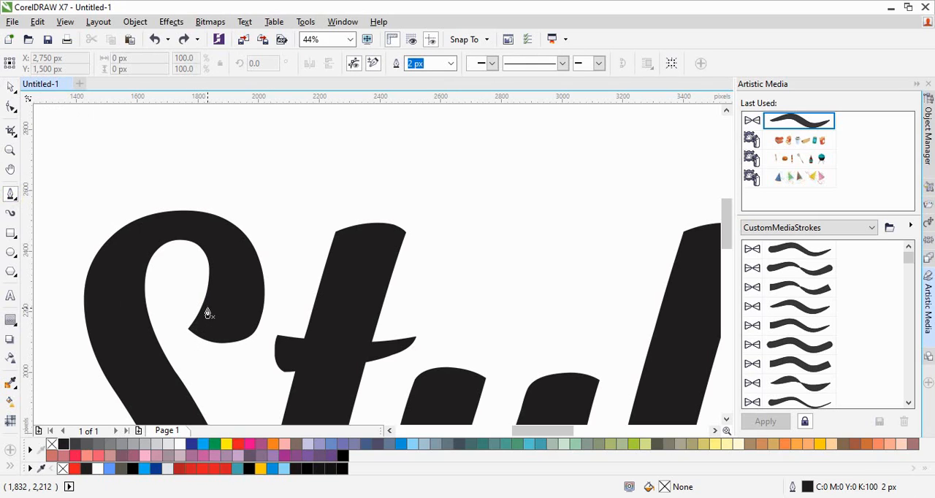
mouse_move(187, 296)
left_mouse_down()
mouse_move(171, 309)
mouse_move(215, 376)
left_mouse_up()
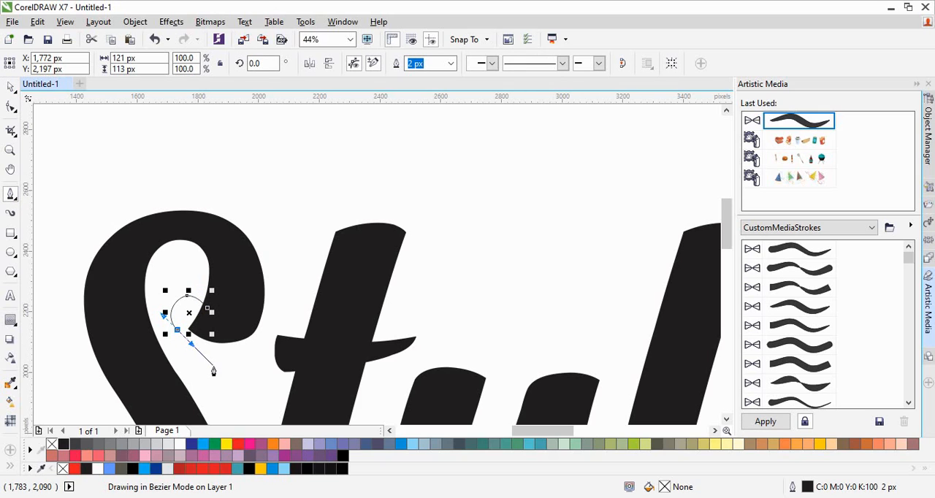
left_click_drag(295, 374, 353, 372)
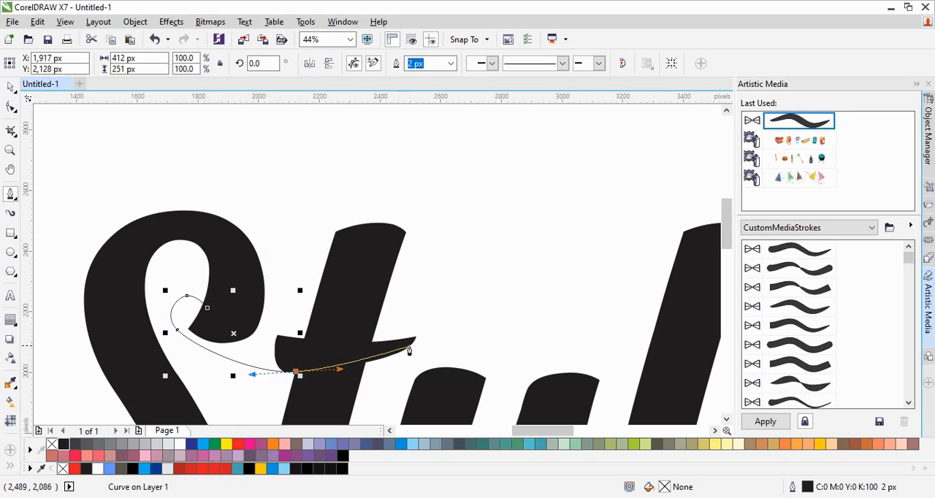
mouse_move(422, 351)
left_mouse_down()
mouse_move(470, 341)
mouse_move(459, 345)
left_mouse_up()
left_click_drag(568, 333, 462, 315)
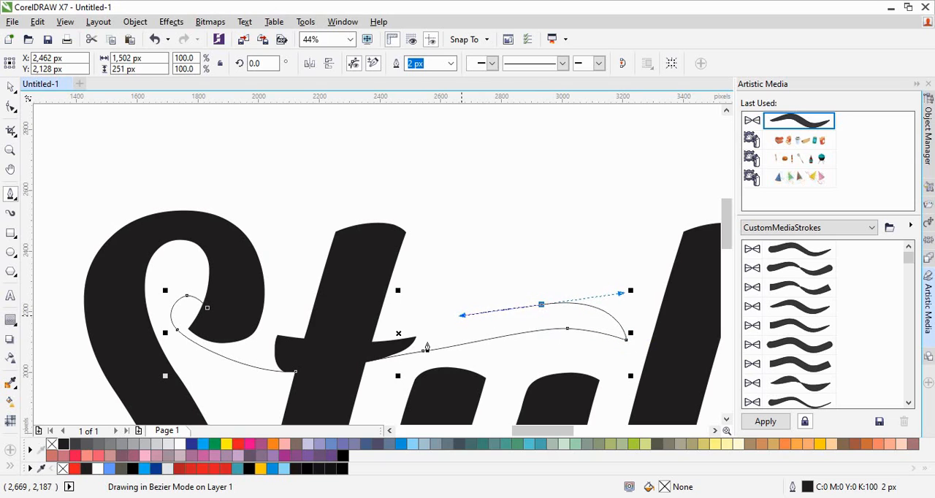
left_click(366, 348)
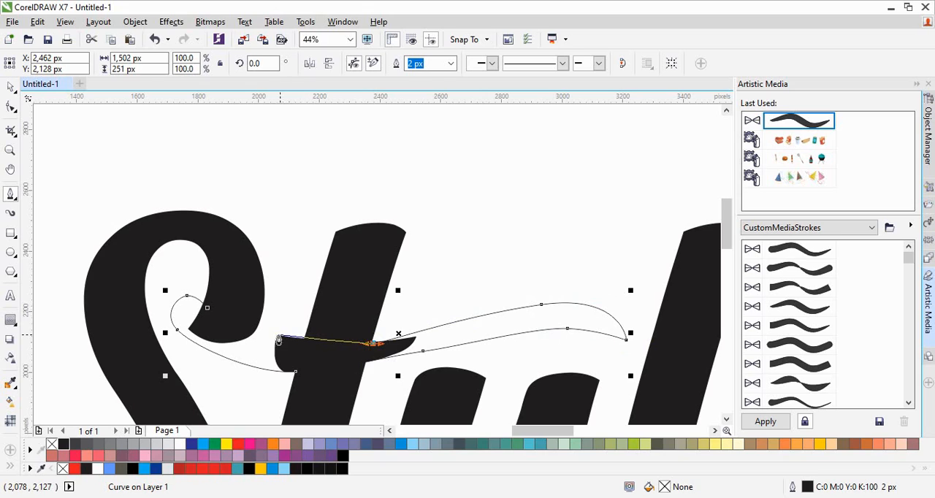
left_click_drag(277, 339, 264, 338)
left_click(207, 312)
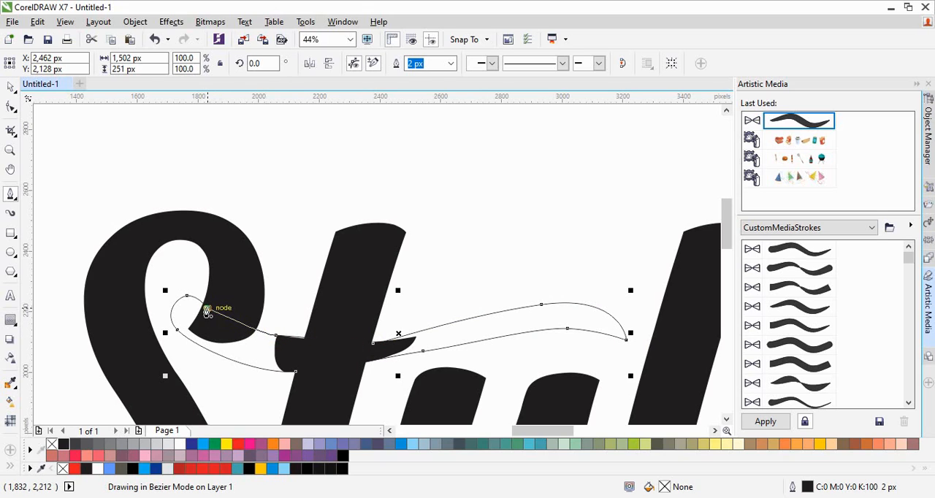
left_click_drag(208, 313, 208, 333)
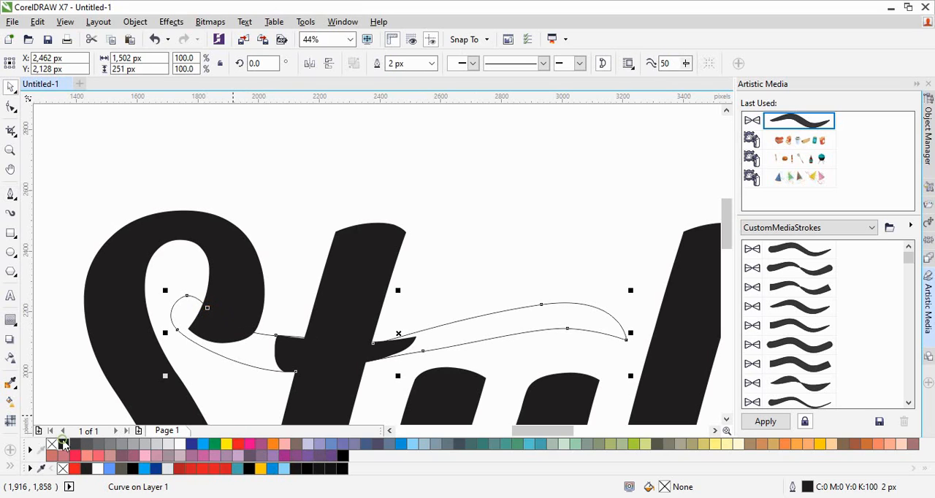
- Fill the swash with black and weld it to the Style lettering
left_click(63, 445)
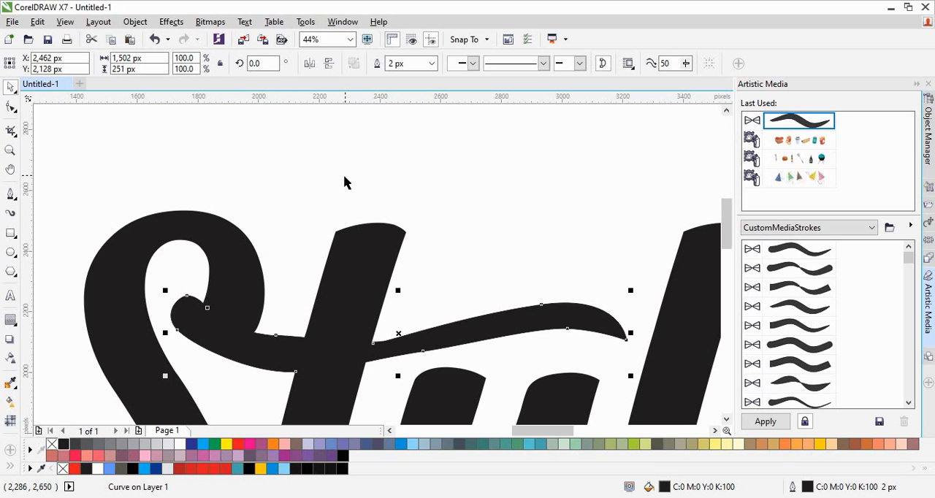
left_click(352, 267, "shift")
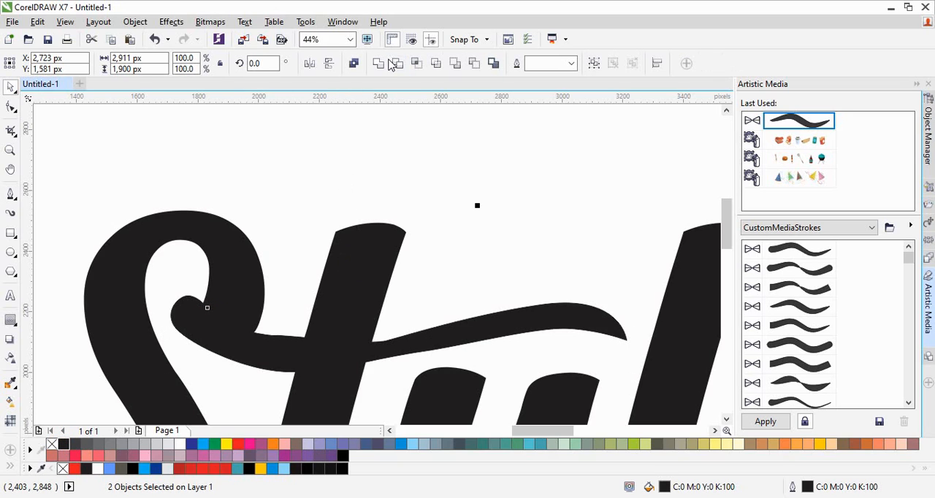
left_click(380, 63)
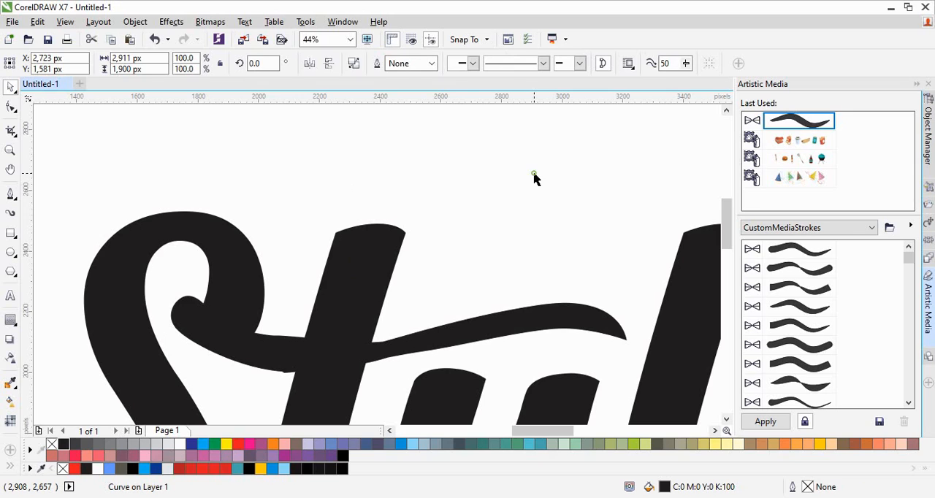
left_click(534, 174)
- Delete the extra nodes between the S and the t stem with the Shape tool to smooth the swash joint
left_click(218, 326)
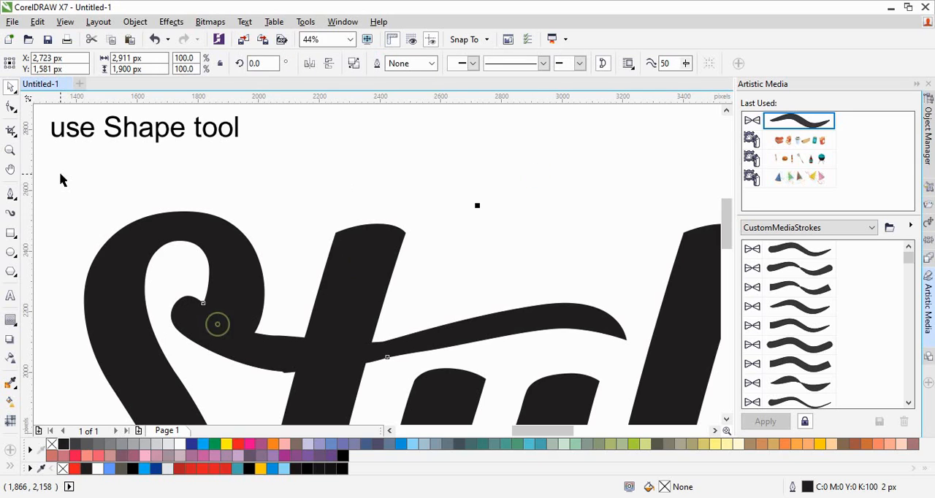
left_click(10, 110)
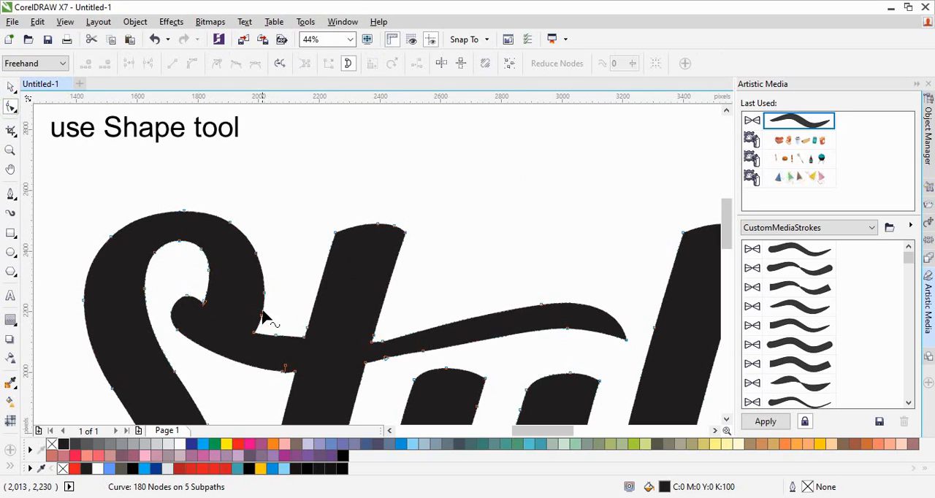
double_click(287, 372)
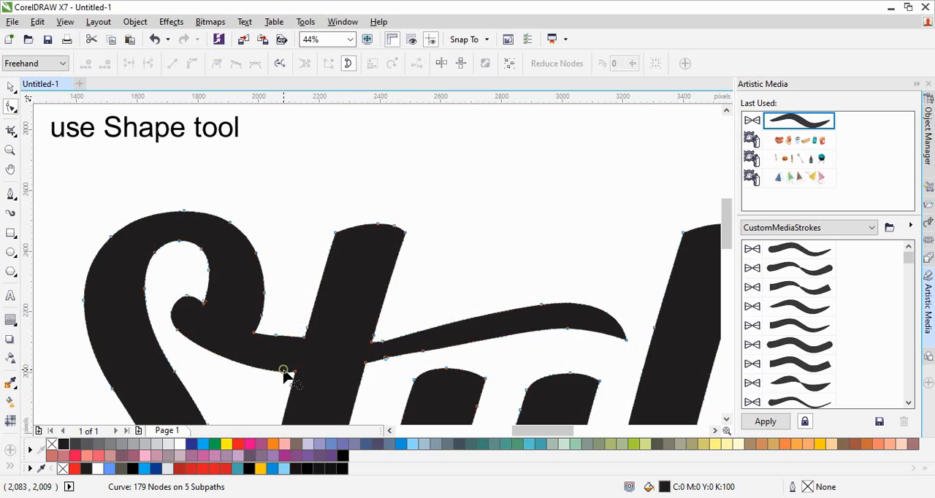
double_click(295, 372)
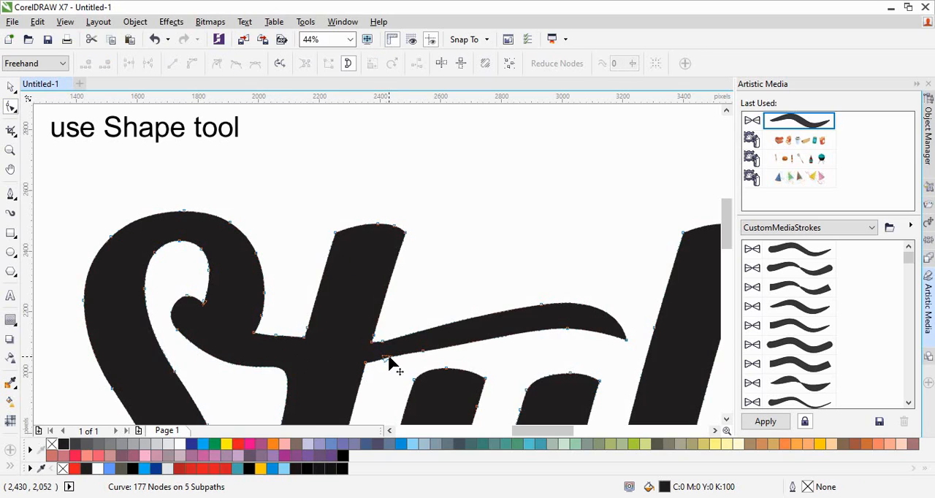
double_click(278, 337)
- Delete the extra nodes on both edges of the swash just past the t stem to smooth its tail
left_click(424, 349)
key("Delete")
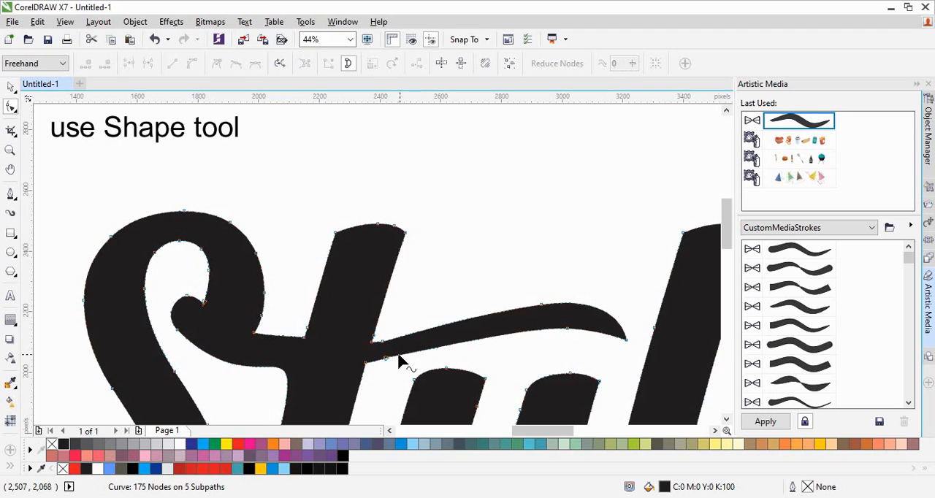
left_click(385, 360)
key("Delete")
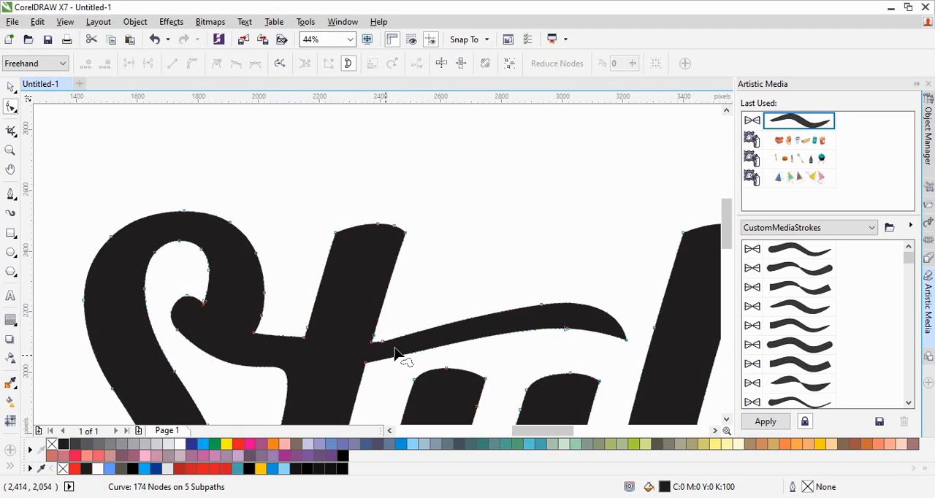
left_click(381, 342)
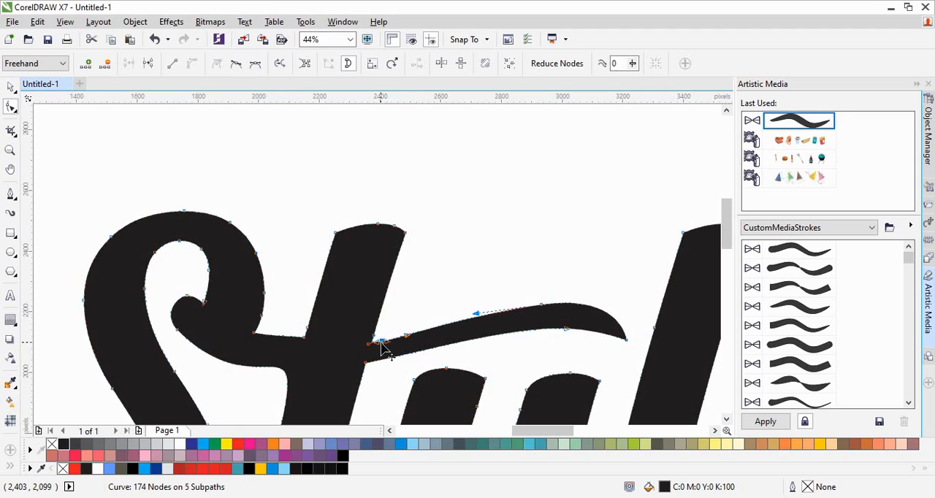
key("Delete")
key("space")
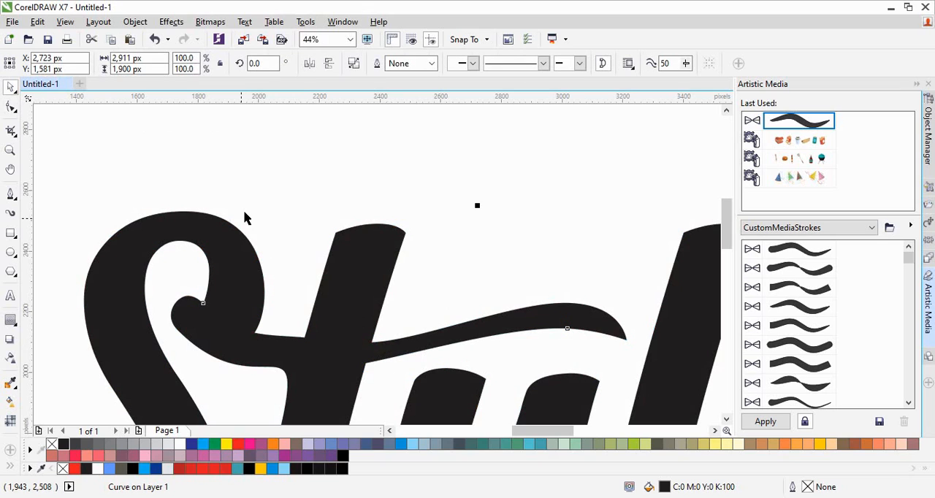
left_click(303, 161)
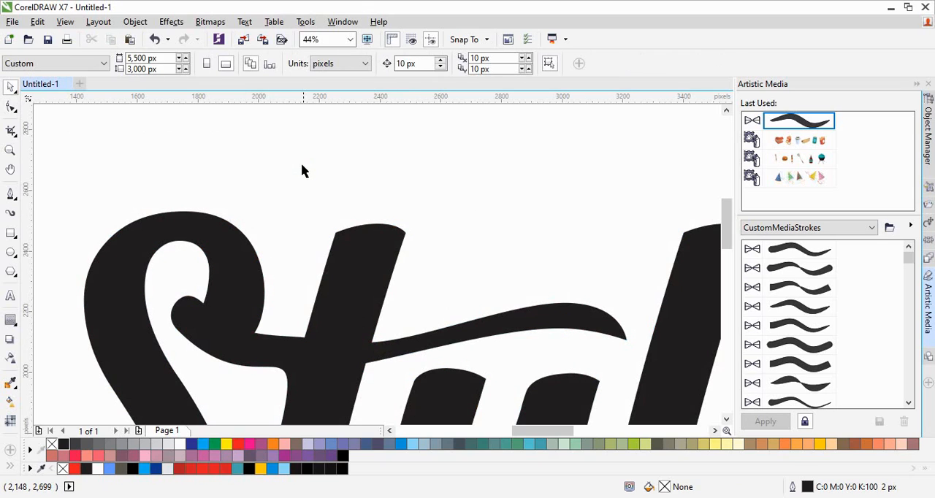
- Move the lower node of the curl inside the S slightly outward and delete an extra node to round the curl
left_click(207, 357)
key("space")
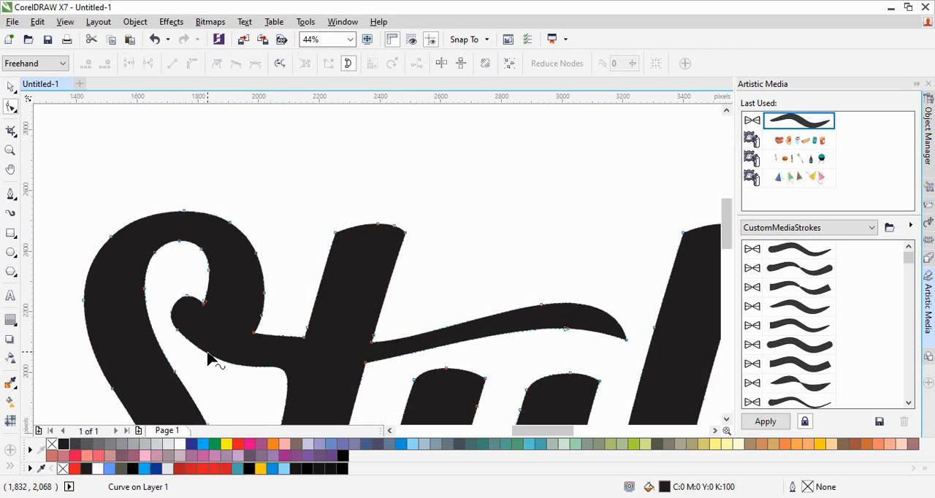
left_click(177, 332)
left_click_drag(176, 331, 171, 334)
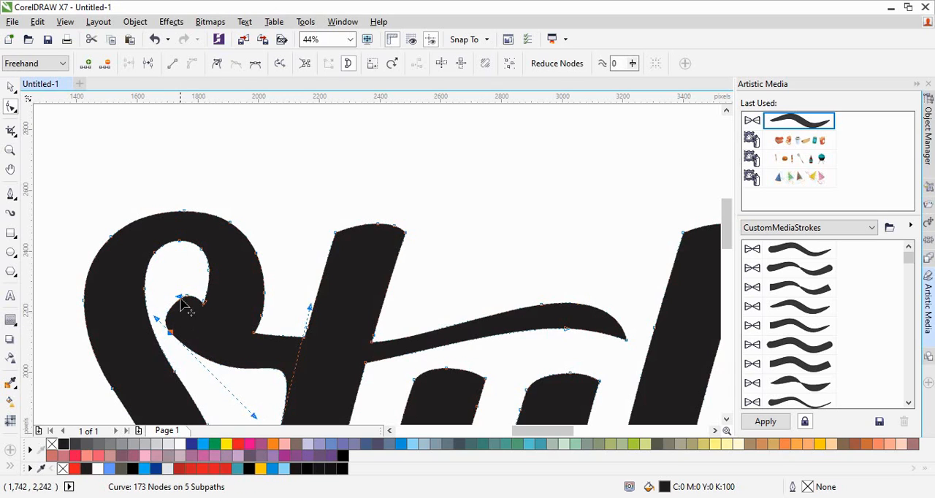
key("Delete")
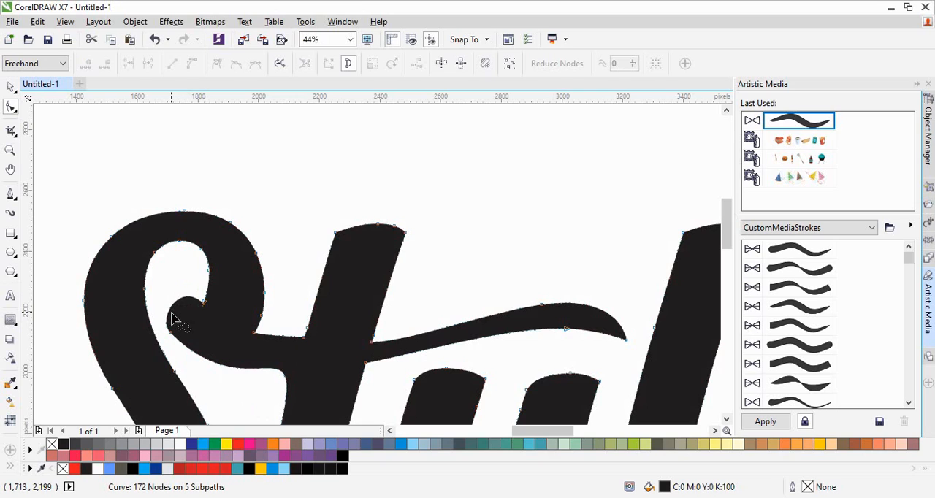
- Try to delete the lower node of the curl inside the S
left_click(169, 332)
key("Delete")
key("ctrl+z")
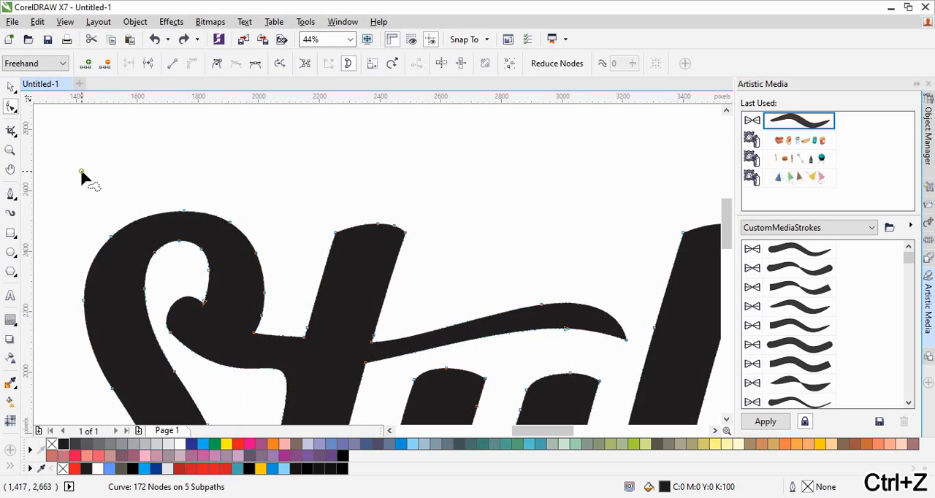
key("space")
key("F4")
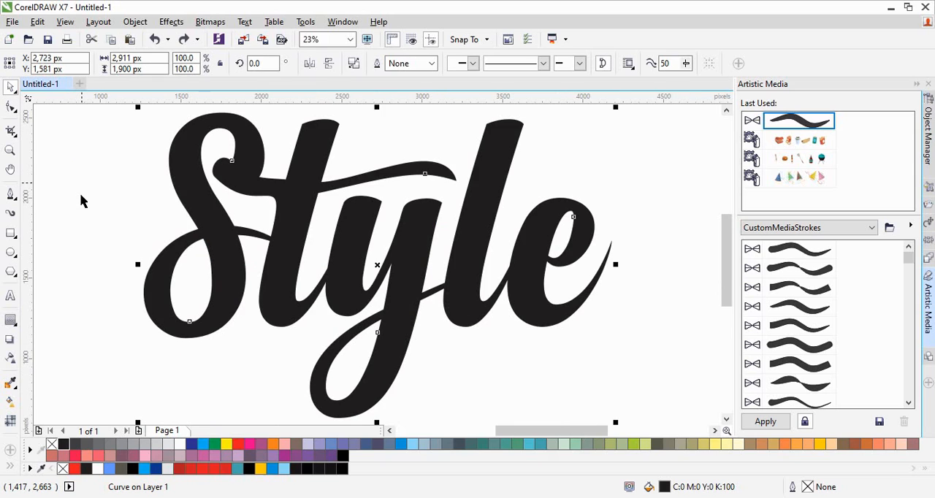
left_click(85, 264)
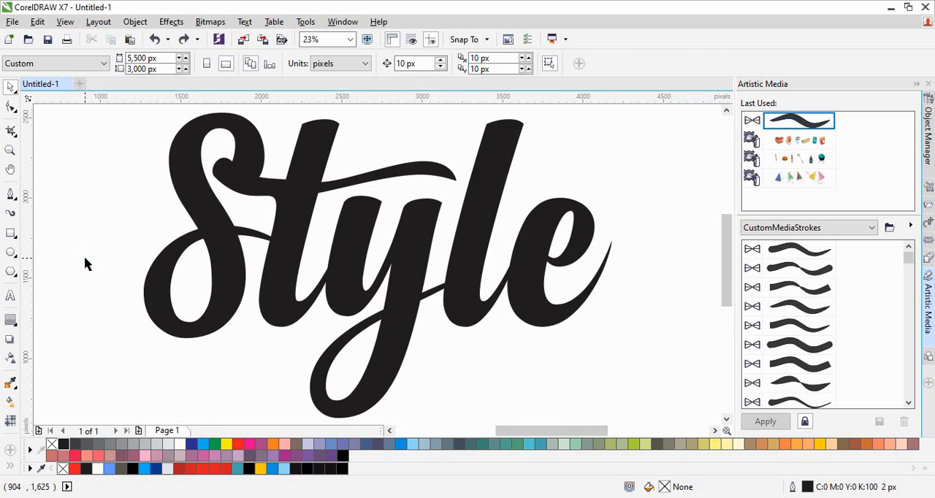
- Fill the Style lettering with Deep Yellow and apply a linear fountain fill running downward through the t with the Interactive Fill tool
left_click(279, 303)
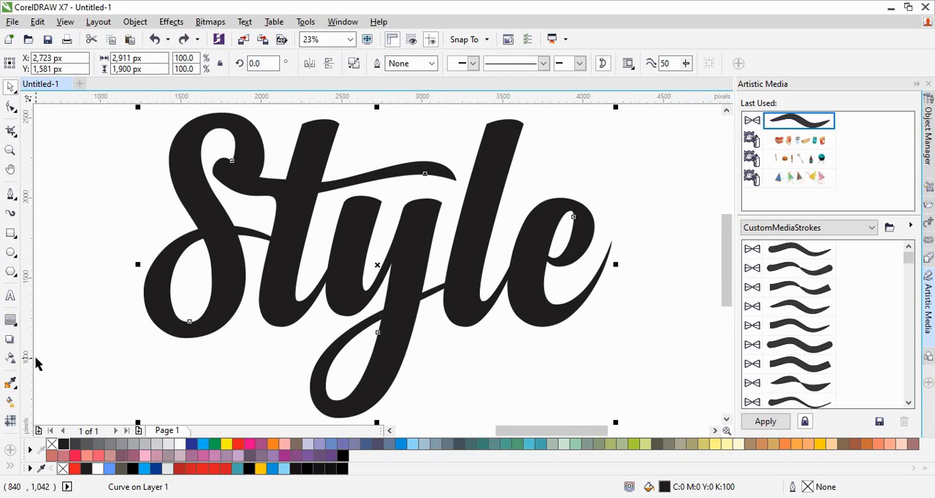
left_click(262, 469)
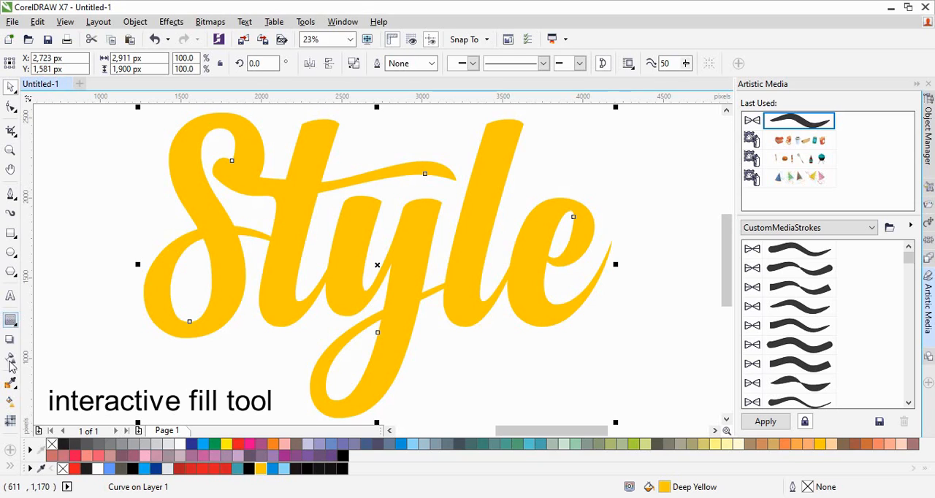
left_click(9, 403)
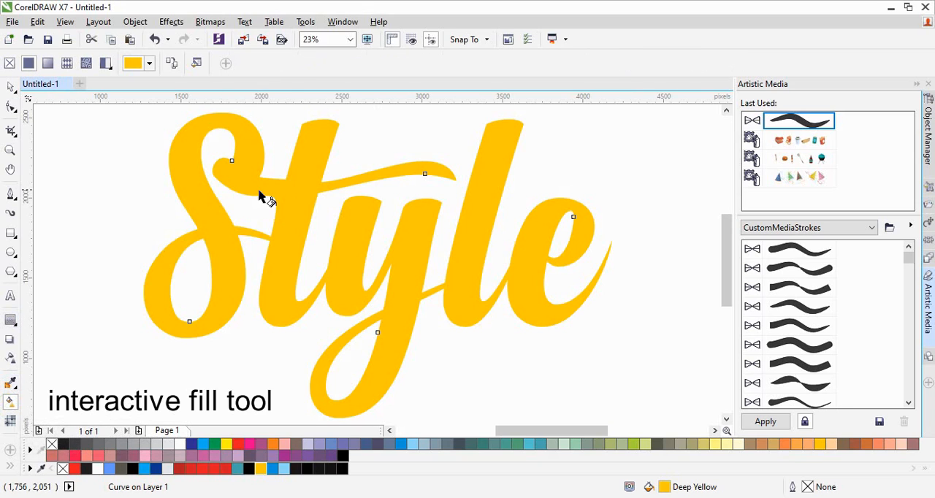
left_click_drag(300, 192, 287, 291)
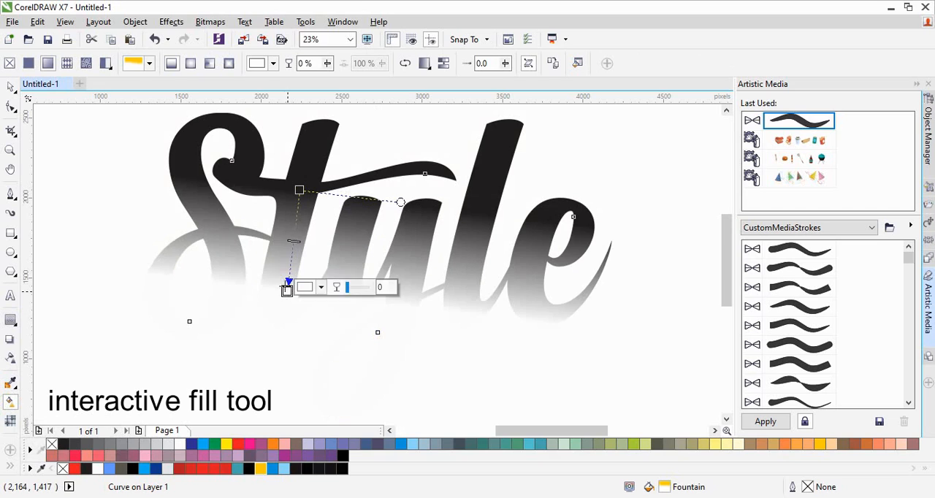
- Set the lower end colour of the lettering's gradient to magenta #C435A0 and deselect the lettering
left_click(272, 63)
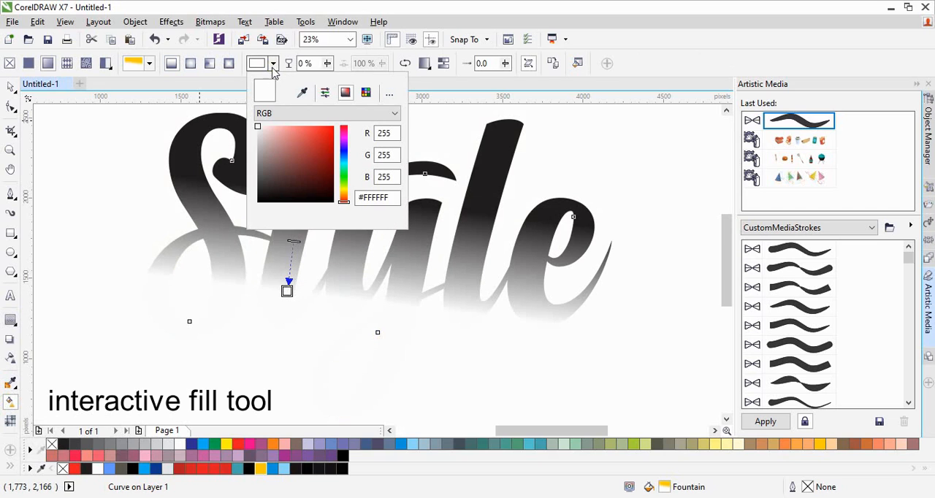
left_click(345, 135)
left_click(310, 136)
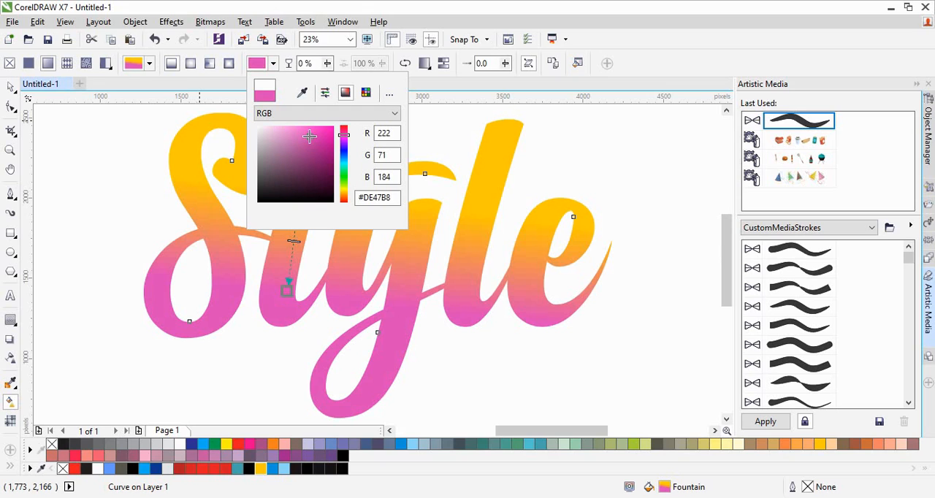
left_click(314, 149)
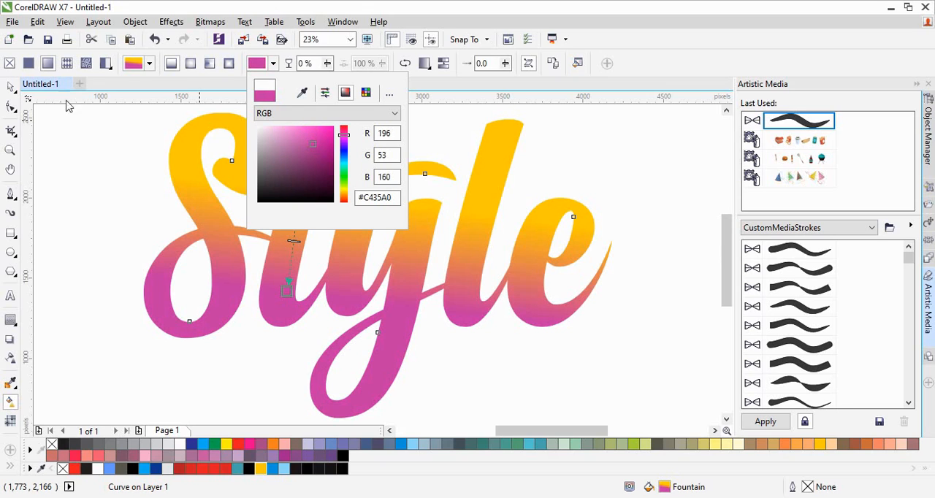
left_click(8, 86)
left_click(69, 190)
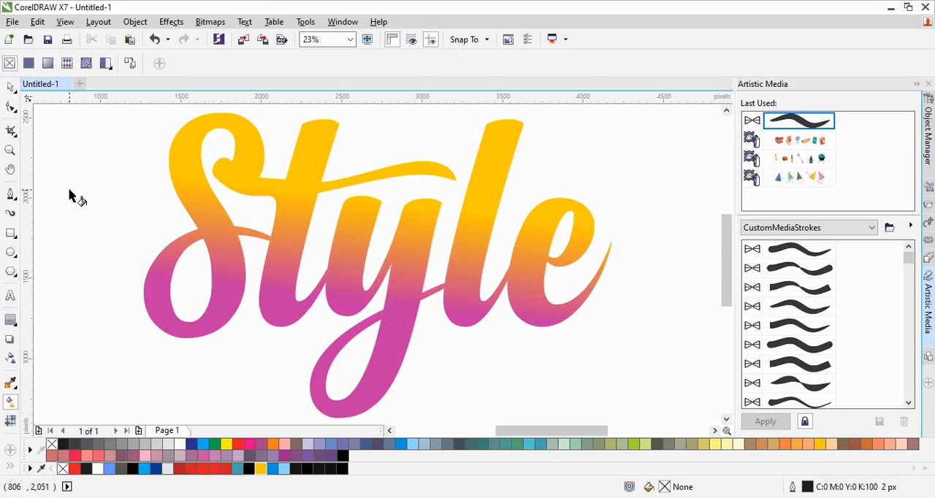
left_click(11, 88)
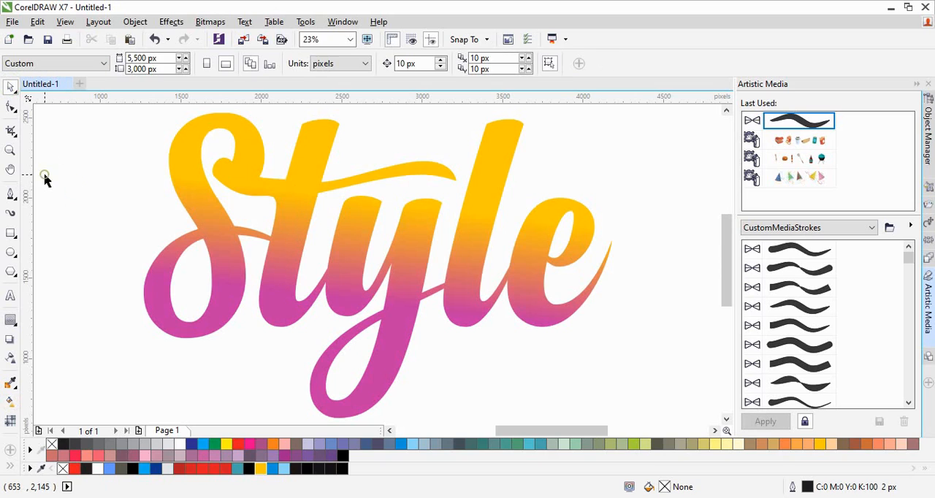
- Add a page-size rectangle of 5,500 by 3,000 px behind the Style lettering as a background
key("space")
scroll(44, 174, "down", 3)
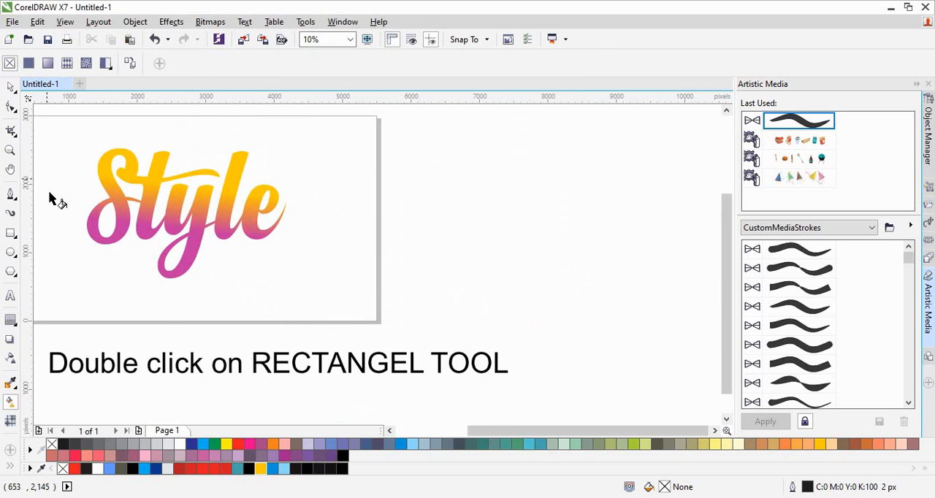
left_click_drag(510, 434, 489, 436)
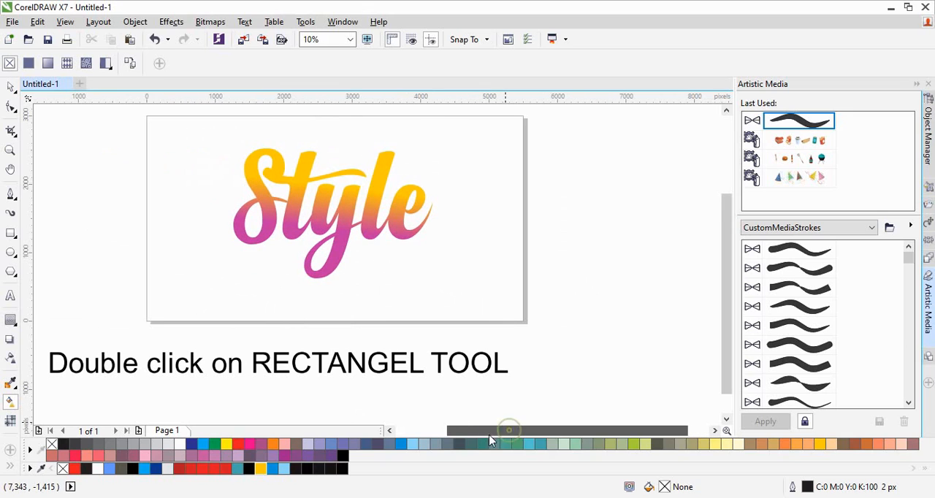
left_click(10, 89)
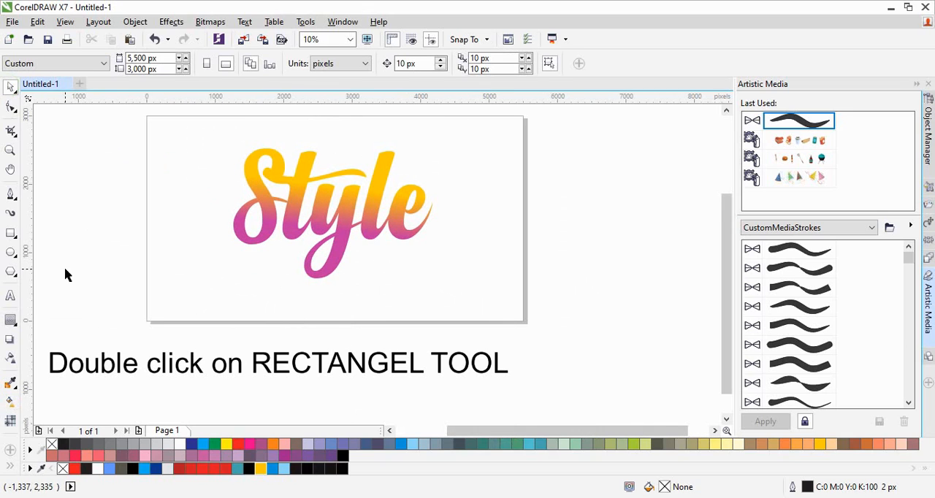
double_click(10, 234)
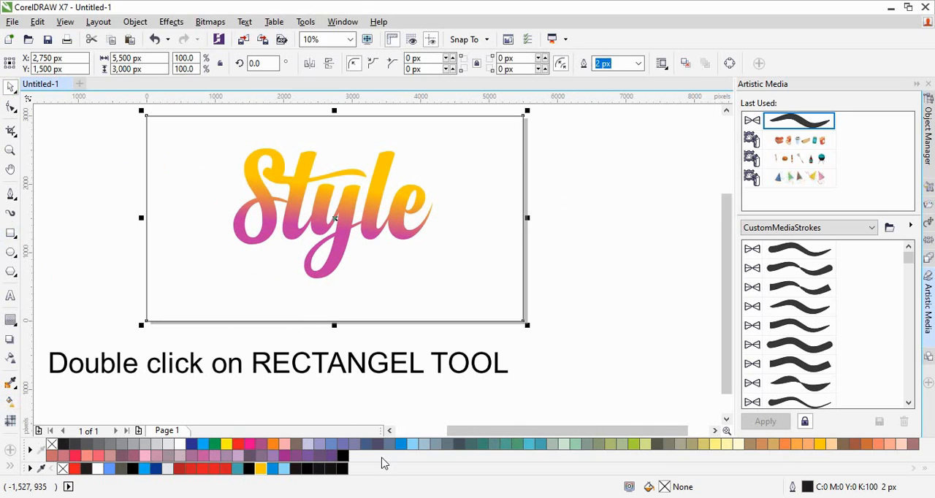
- Colour both the fill and the outline of the background rectangle with 10% black
left_click(157, 445)
right_click(157, 446)
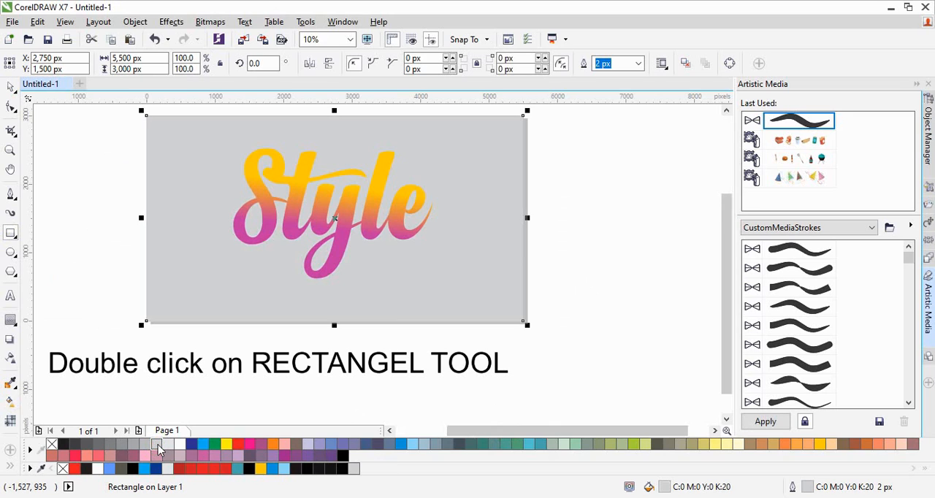
left_click(168, 445)
right_click(169, 445)
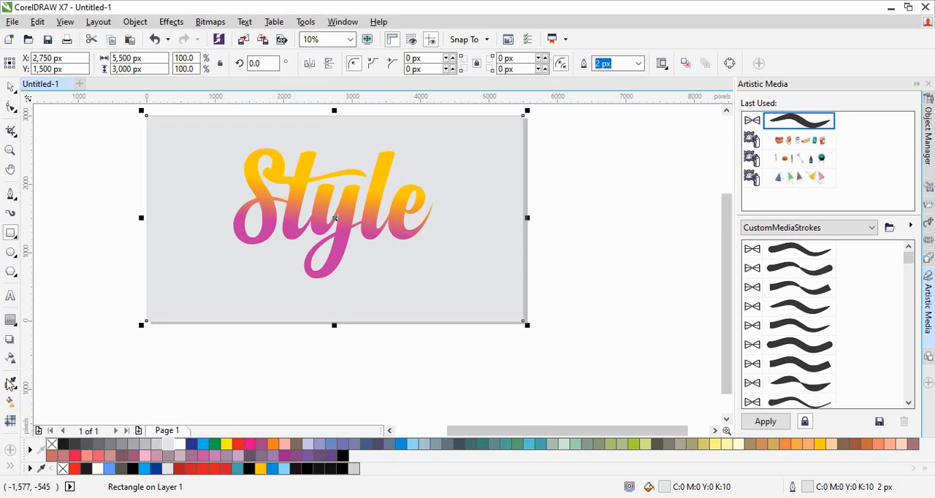
- Apply an elliptical fountain fill to the background rectangle and extend its outer edge a little beyond the page
left_click(10, 402)
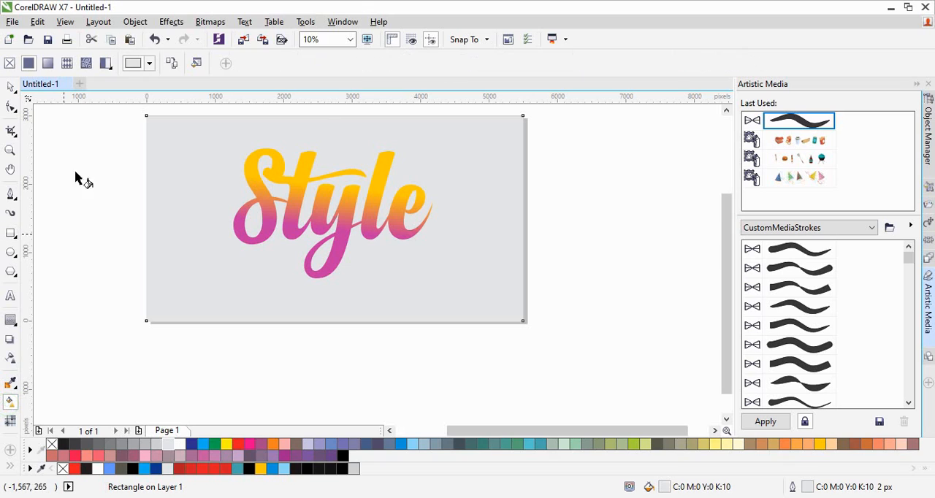
left_click(44, 63)
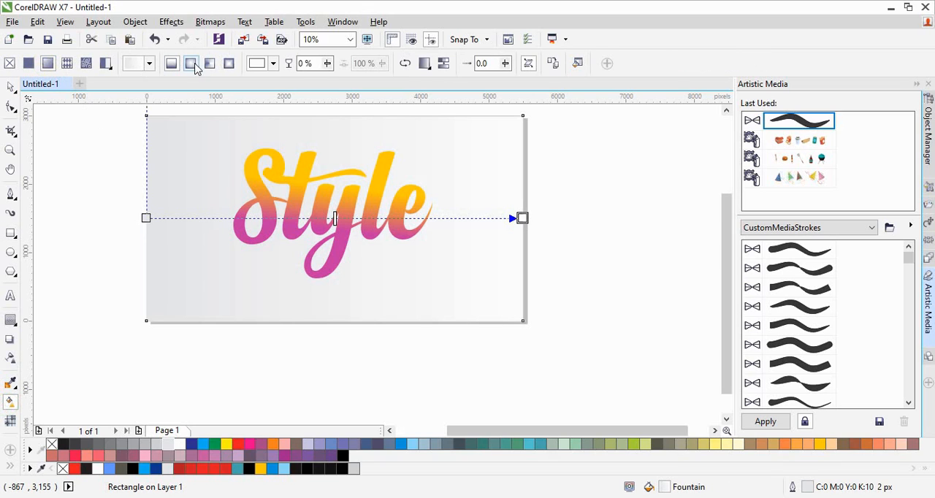
left_click(192, 64)
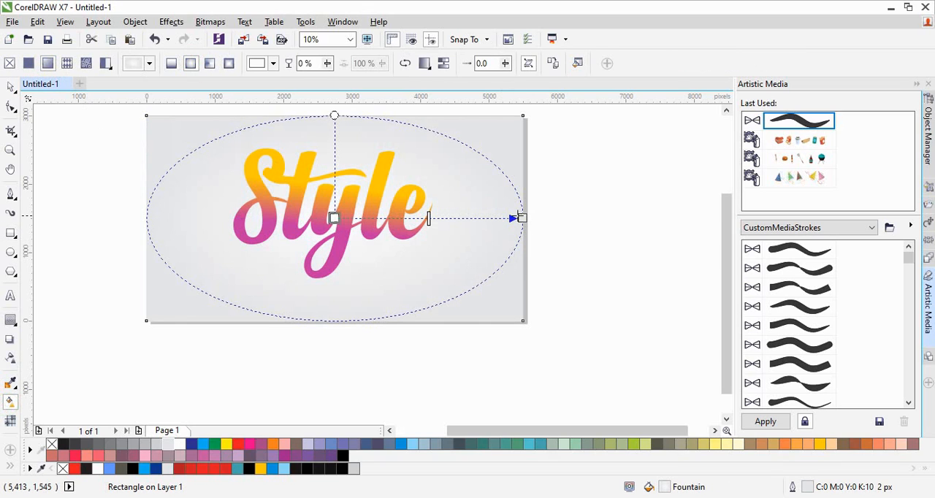
left_click_drag(522, 218, 556, 218)
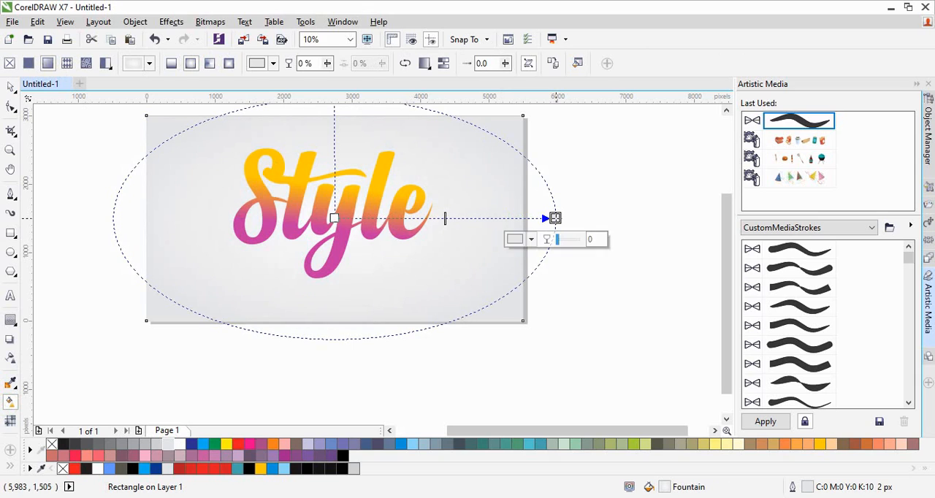
left_click(12, 89)
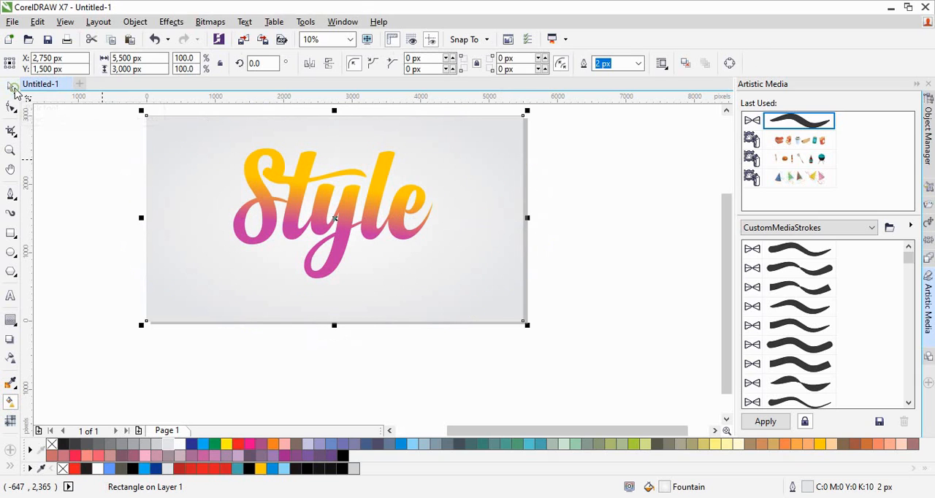
- Lock the background rectangle so it cannot be selected or moved
left_click(122, 398)
left_click(230, 280)
right_click(229, 280)
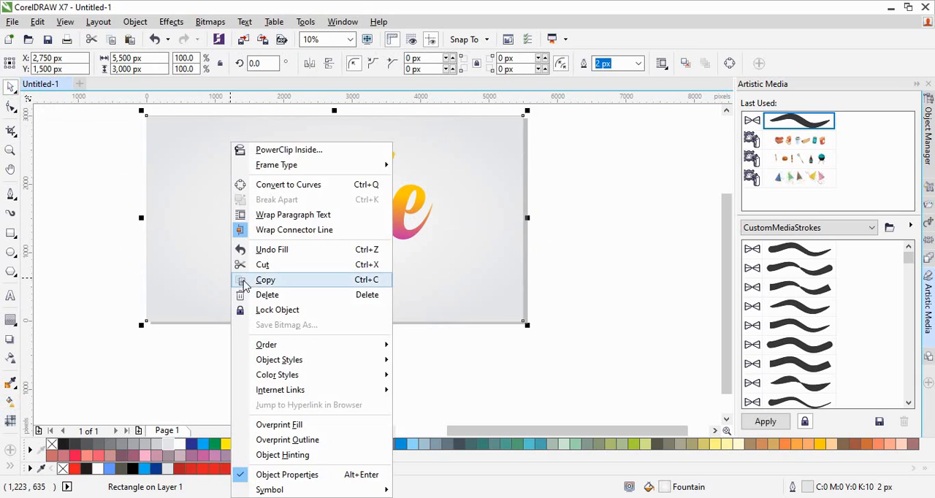
left_click(271, 310)
left_click(555, 271)
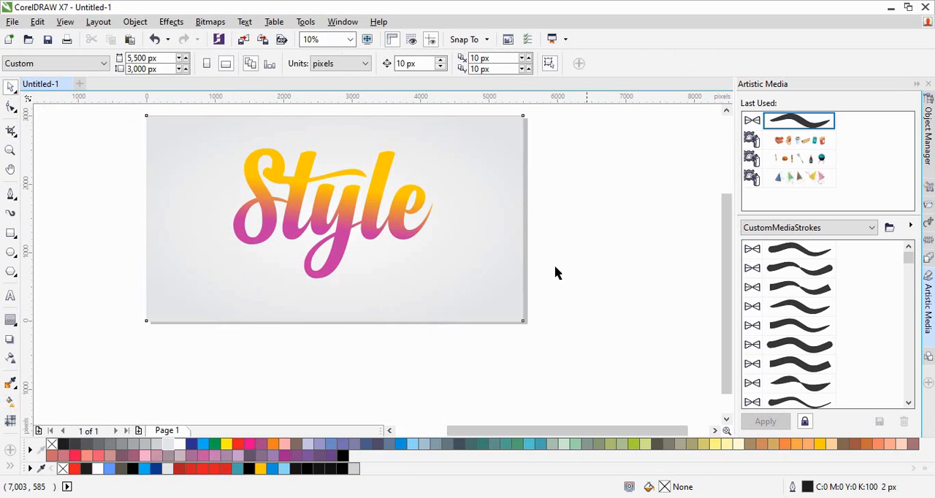
- Rotate the Style lettering freehand counterclockwise by about 9 degrees
key("F4")
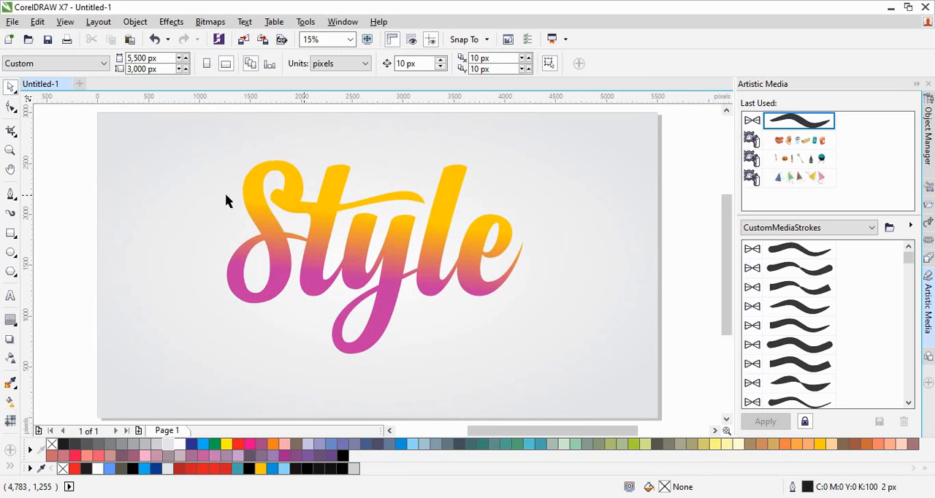
left_click(167, 222)
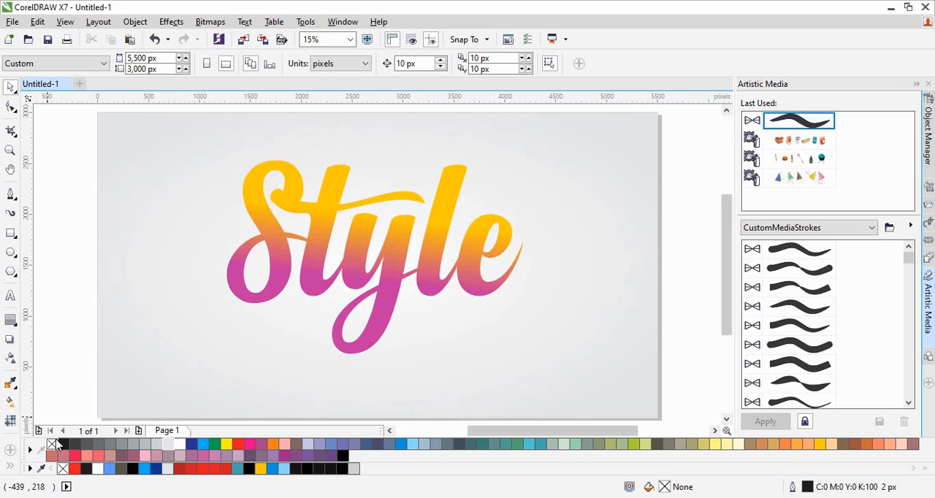
left_click(358, 266)
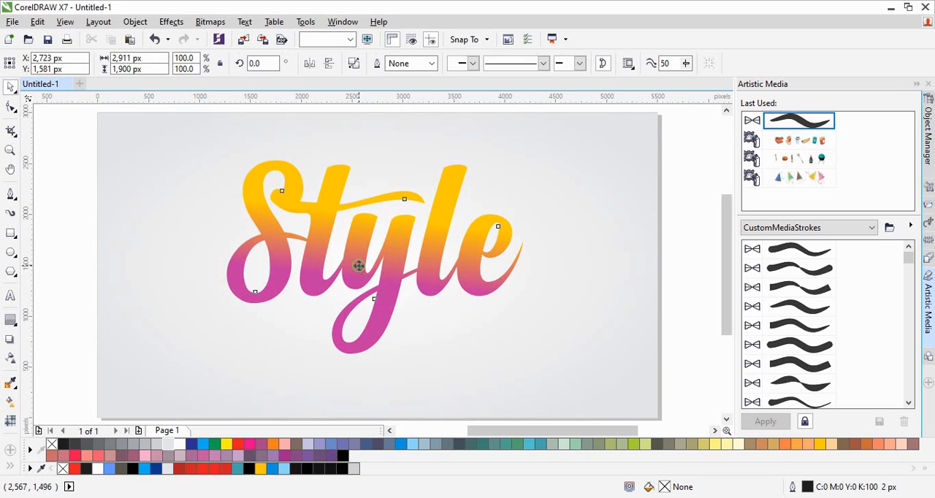
left_click(359, 266)
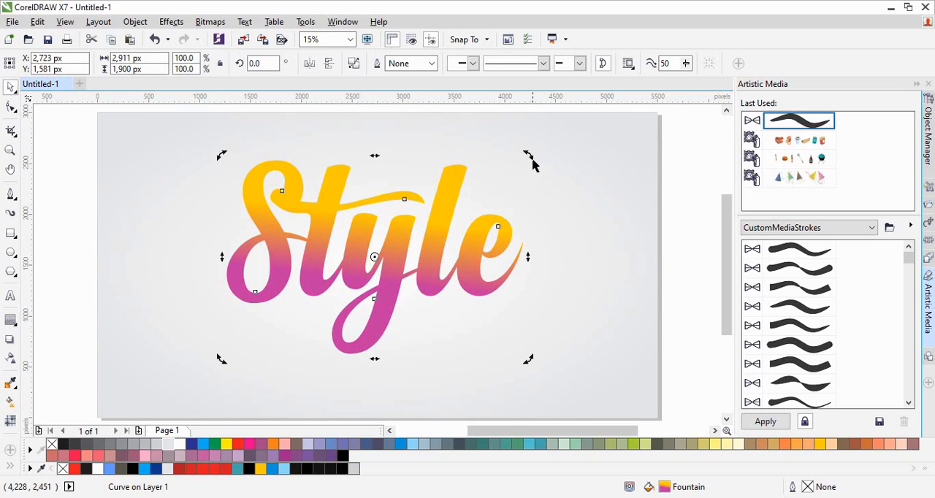
left_click_drag(531, 155, 515, 126)
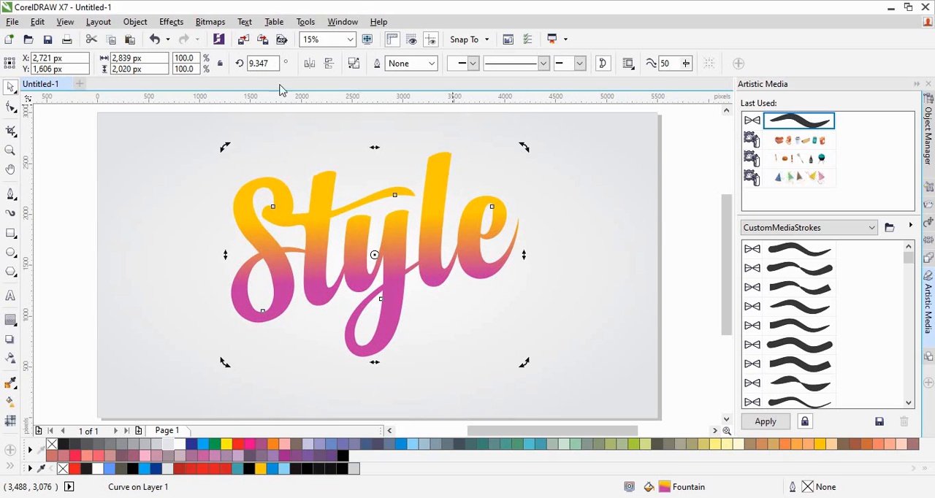
left_click(691, 240)
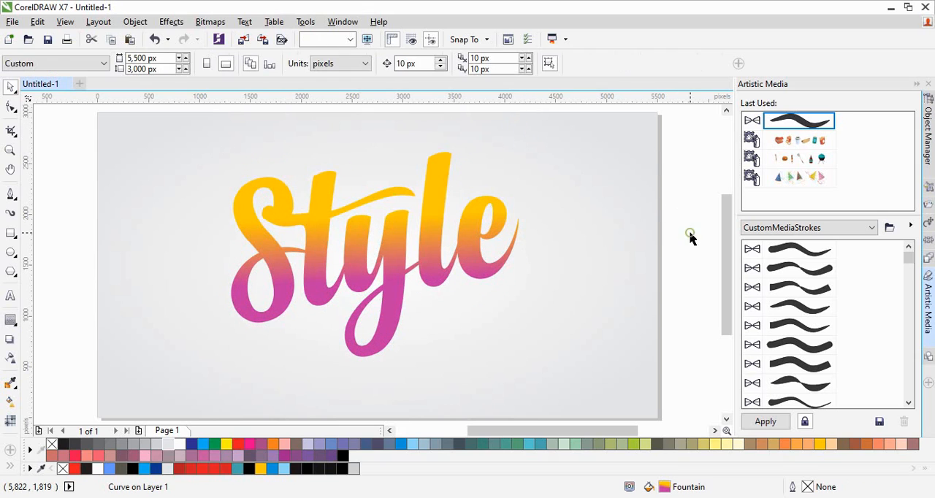
- Set the rotation angle of the Style lettering to 10 degrees
left_click(413, 254)
double_click(271, 64)
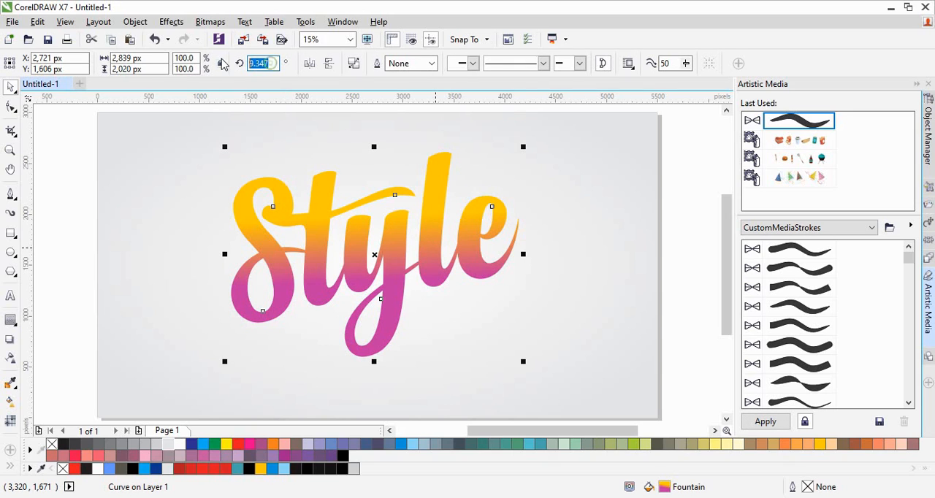
type("10")
key("Return")
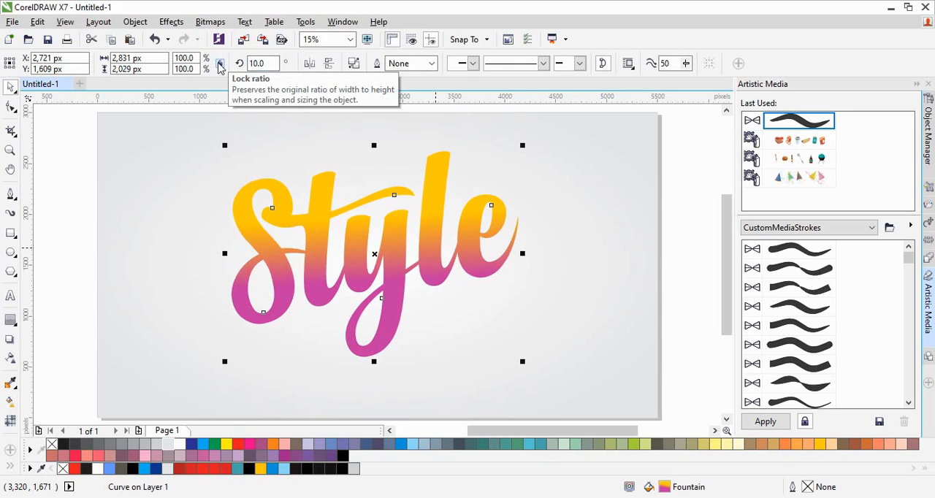
left_click(84, 147)
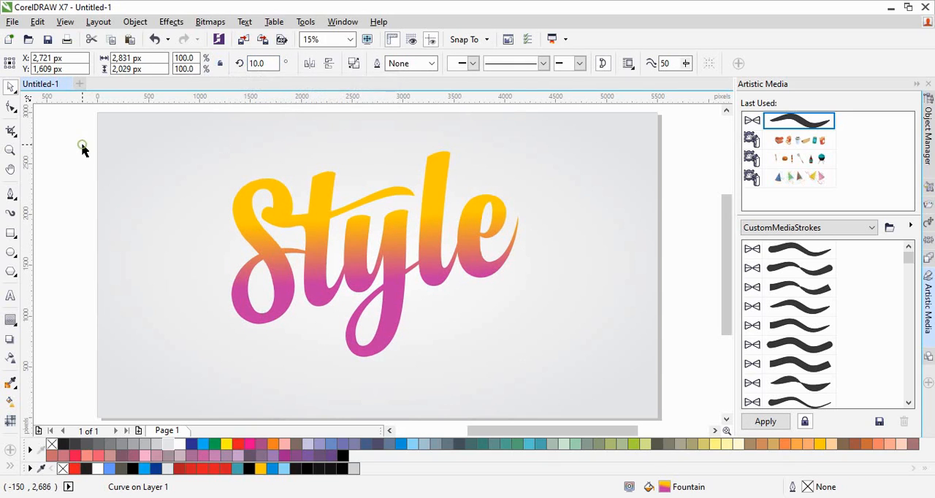
- Add a one-step black outside contour to the Style lettering with an offset of about 112 px
left_click(320, 284)
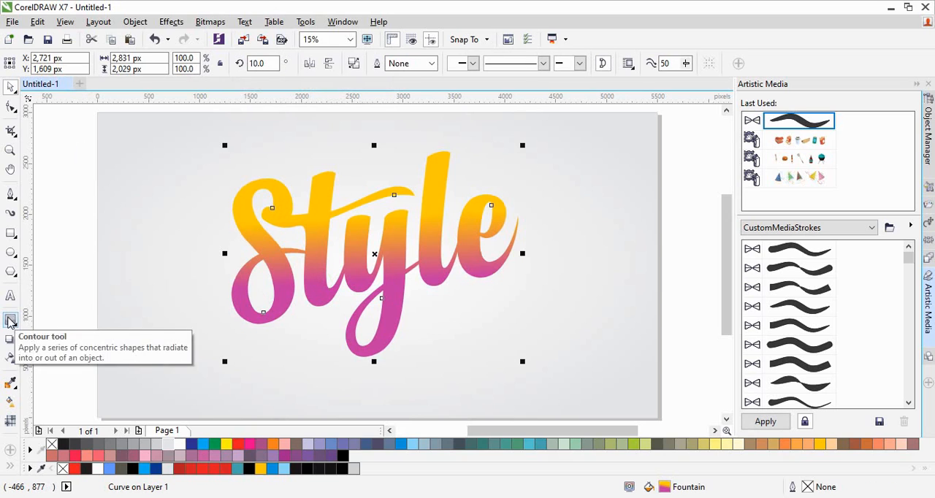
left_click(18, 332)
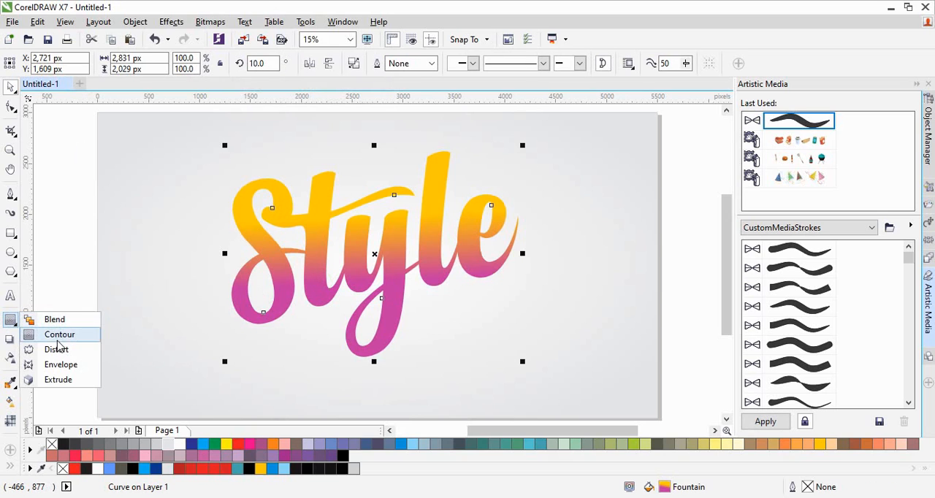
left_click(58, 336)
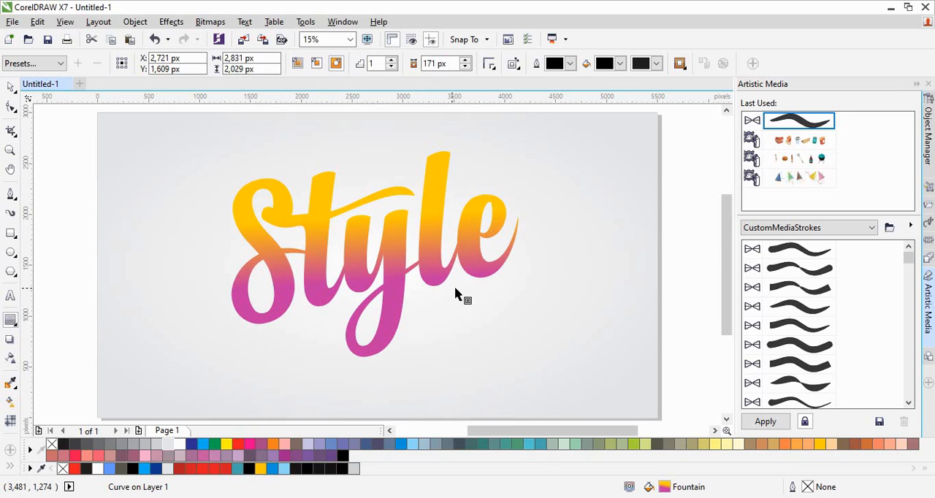
left_click_drag(430, 284, 429, 309)
left_click_drag(517, 323, 529, 337)
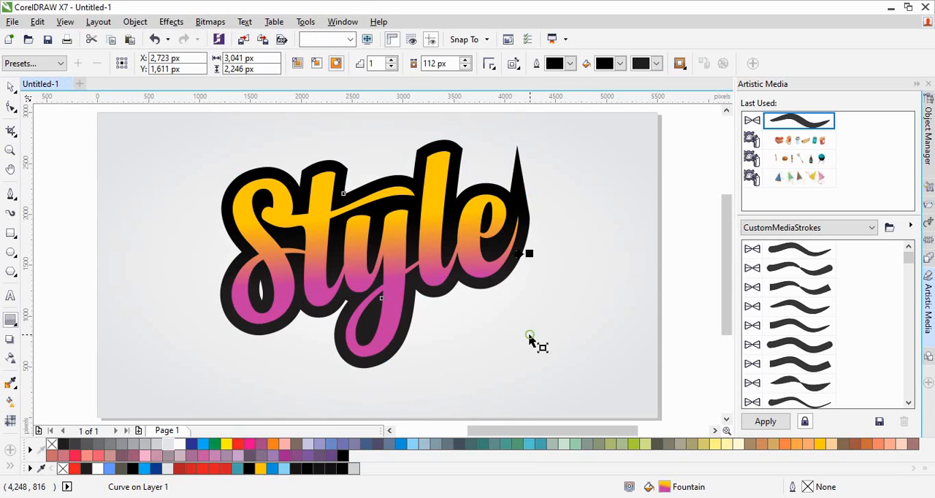
- Break the black contour apart from the Style lettering and test-move it aside, undoing that move
left_click(530, 338)
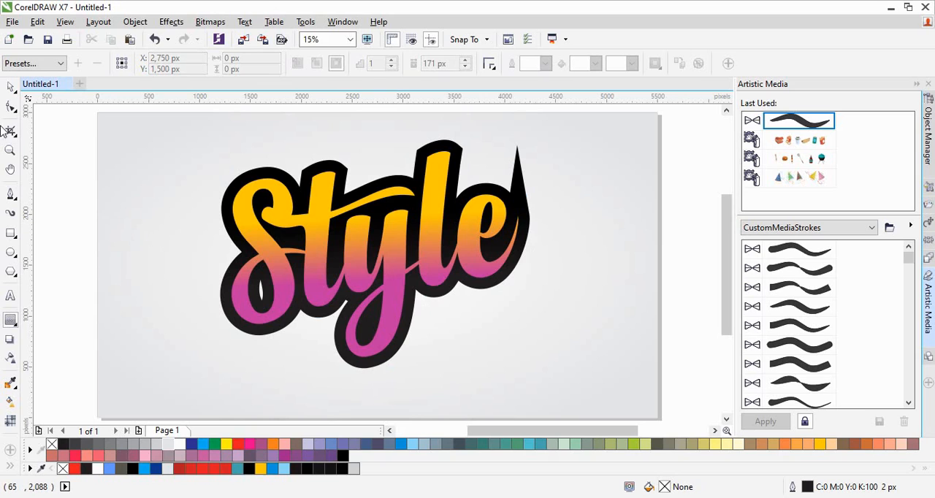
left_click(11, 86)
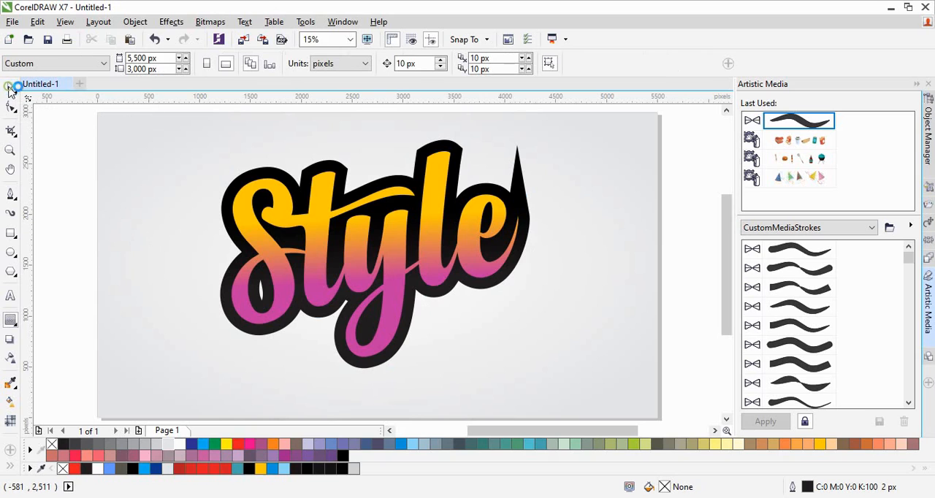
left_click(348, 360)
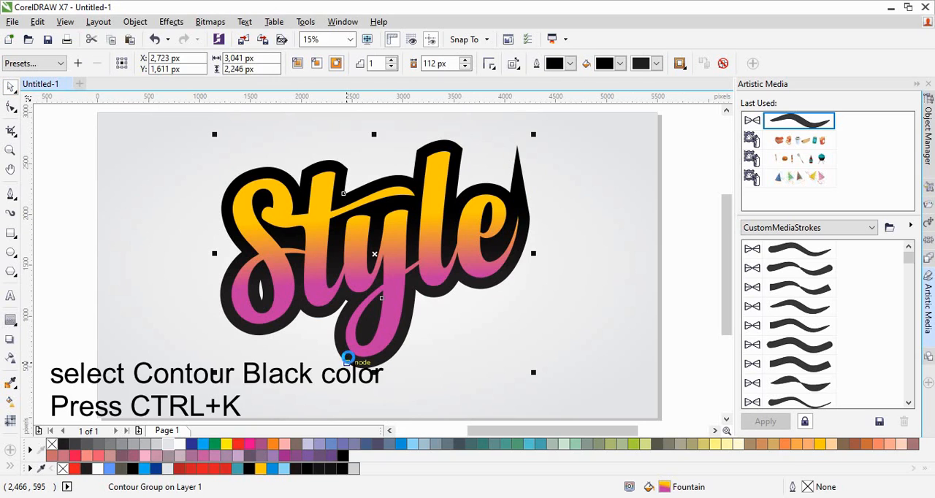
key("ctrl+k")
left_click(530, 141)
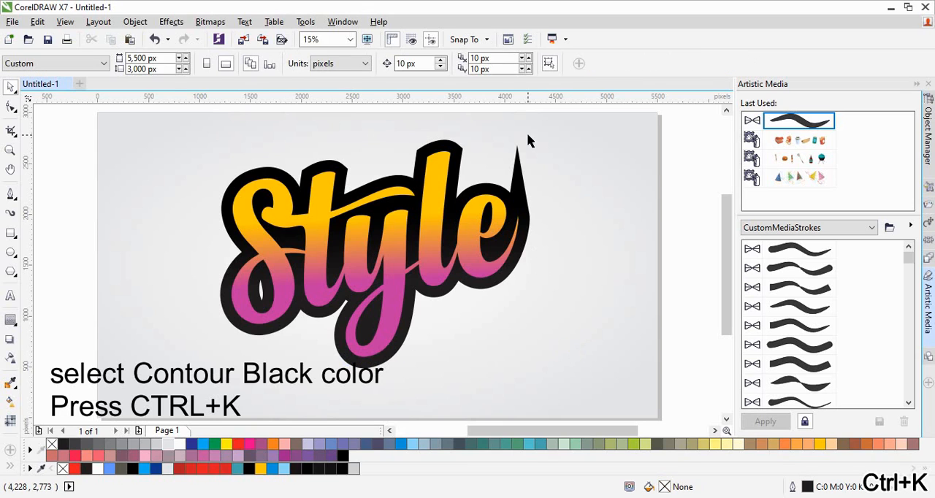
left_click_drag(524, 188, 581, 191)
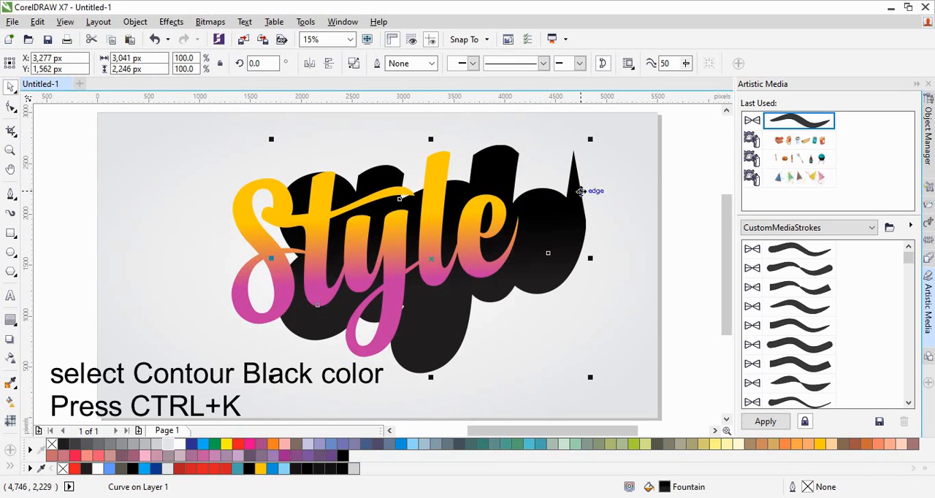
key("ctrl+z")
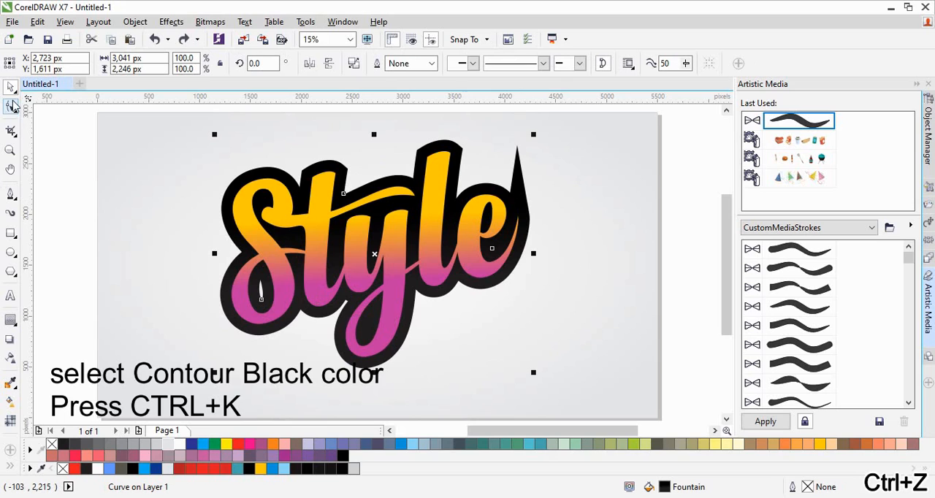
- Try to shorten the contour's spike above the final e by lowering its tip node and deleting the neighbouring node
left_click(12, 107)
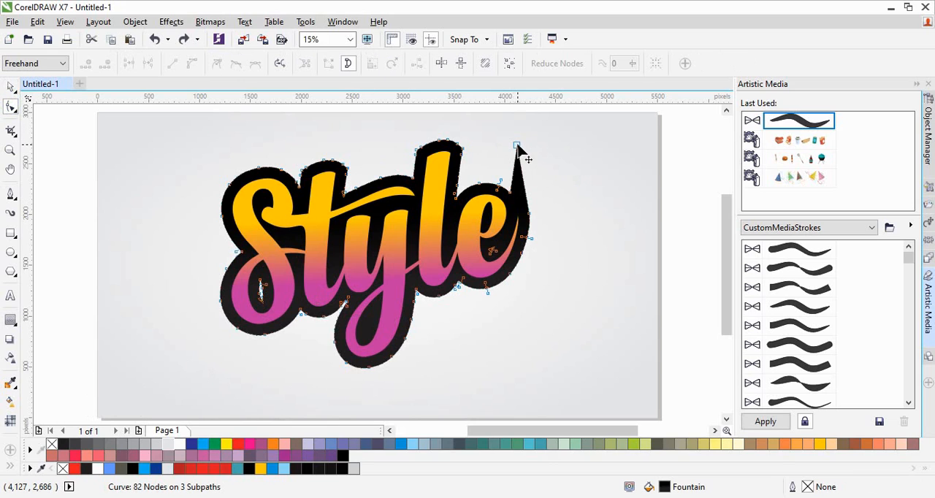
double_click(517, 146)
key("ctrl+z")
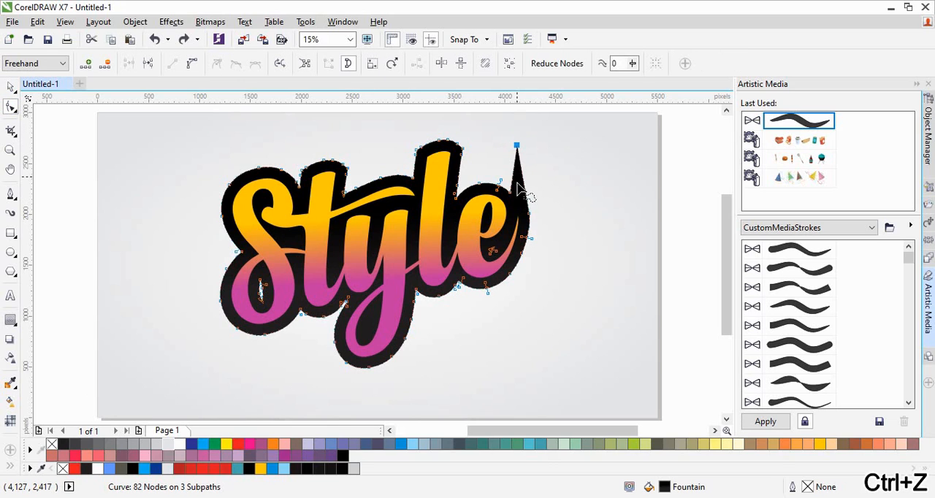
left_click_drag(516, 145, 524, 189)
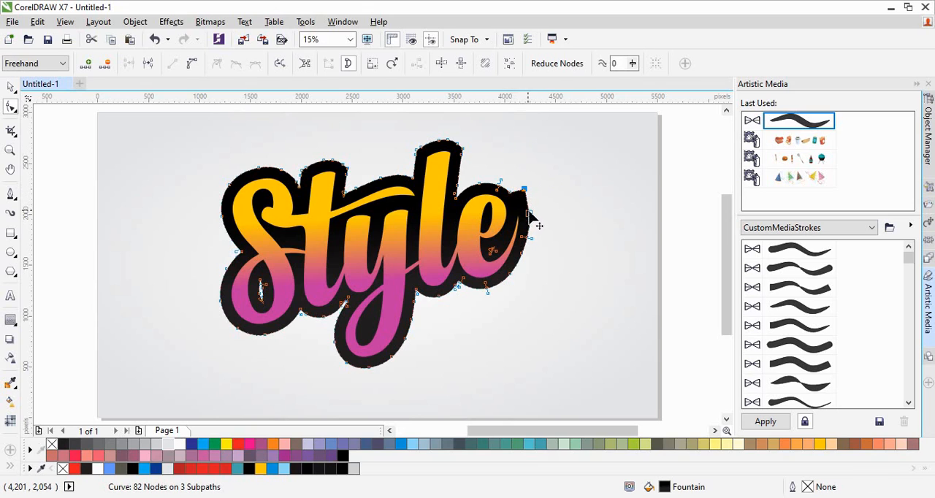
key("Delete")
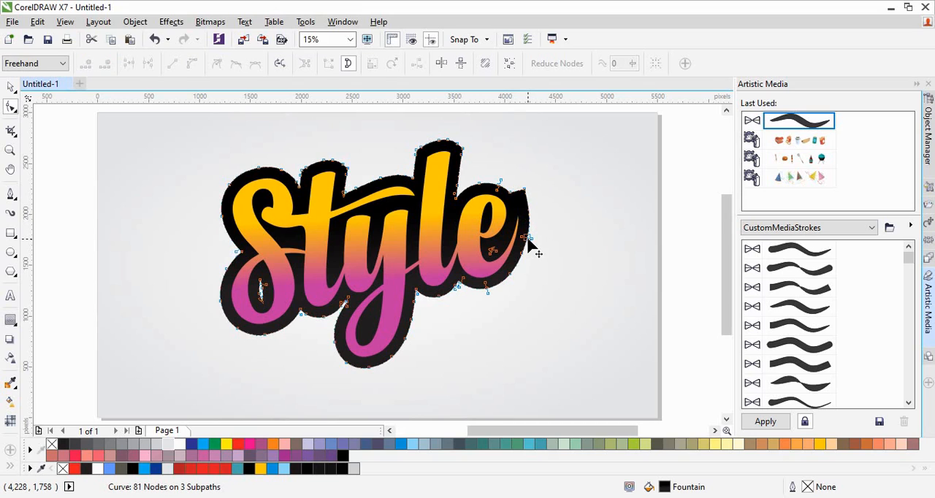
- Try to smooth the contour edge beside the final e by deleting extra nodes and reshaping the curve
left_click(527, 239)
key("Delete")
left_click(527, 239)
key("Delete")
left_click(528, 241)
key("Delete")
mouse_move(530, 224)
left_mouse_down()
mouse_move(526, 212)
mouse_move(525, 230)
left_mouse_up()
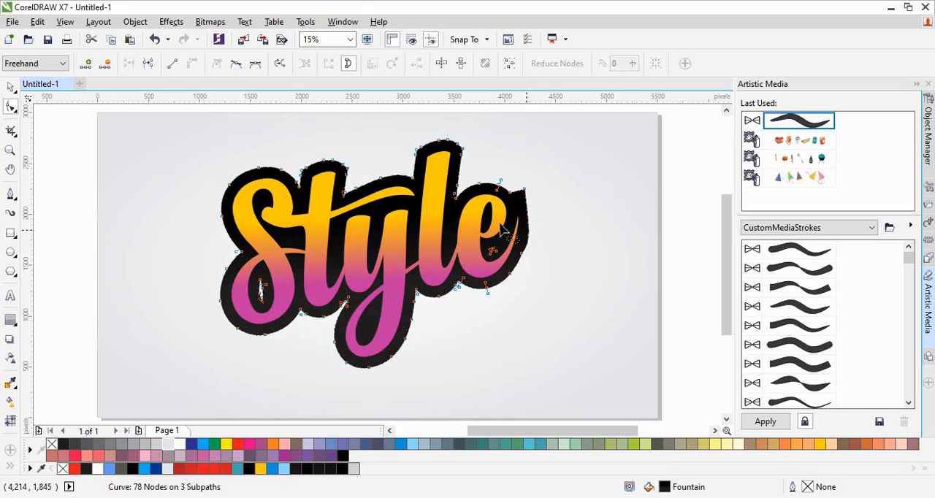
double_click(522, 255)
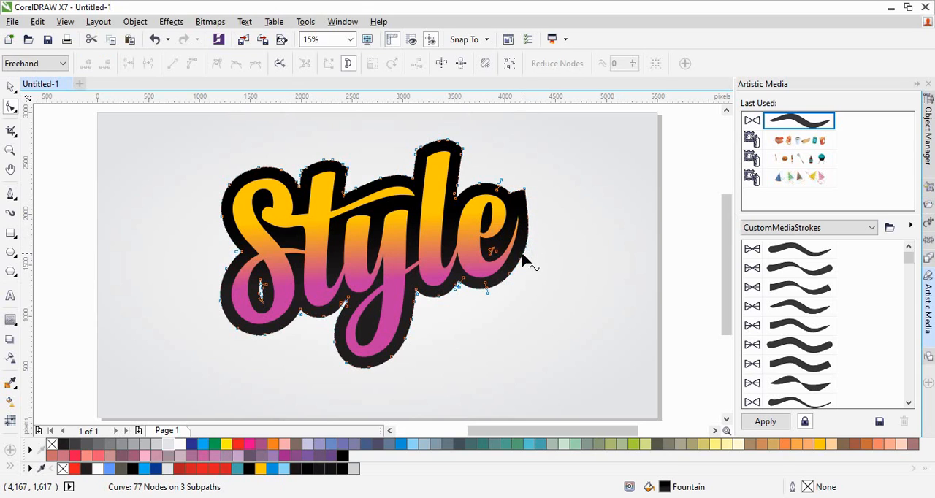
- Undo the node edits on the contour's spike and outer edge near the final e
key("ctrl+z")
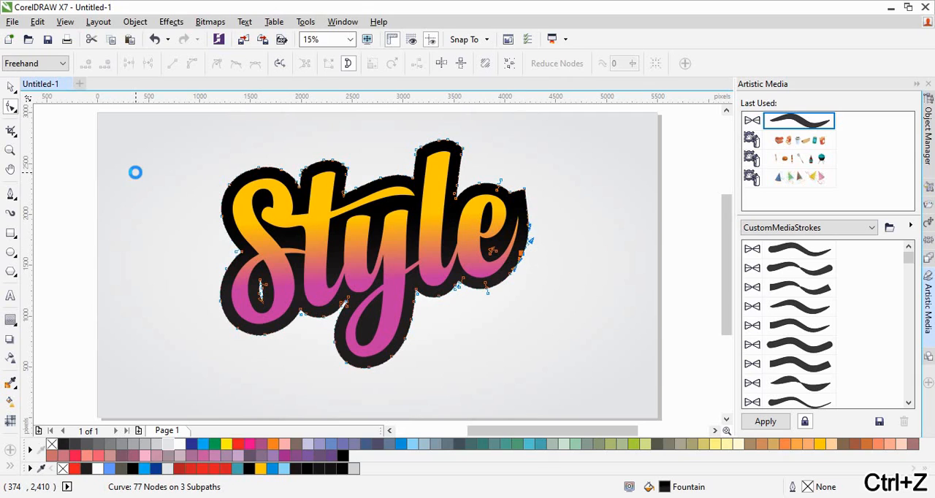
key("ctrl+z")
key("ctrl+z")
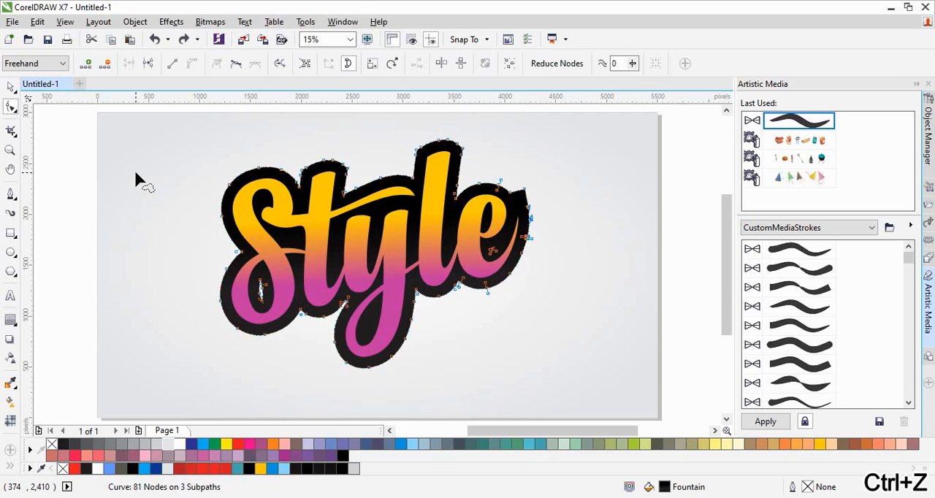
key("ctrl+z")
key("ctrl+z")
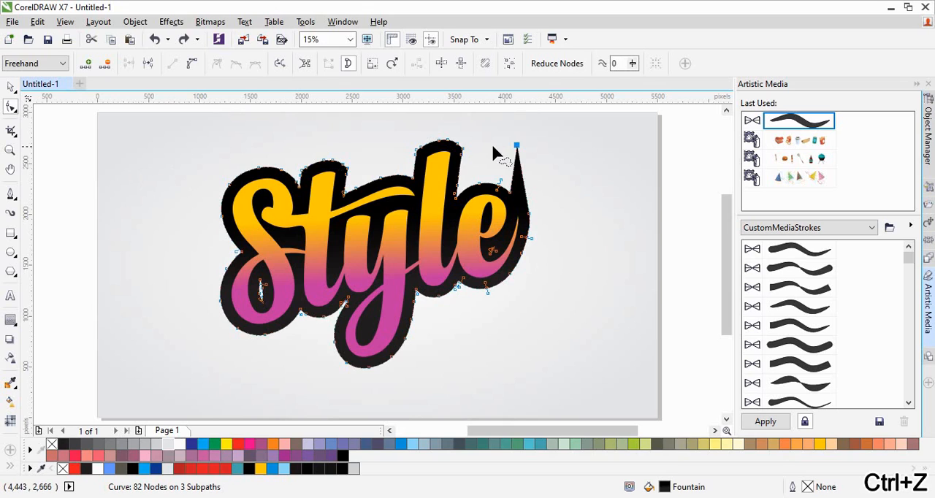
- Shorten the contour's spike above the final e by lowering its tip node, and delete the extra node below it
left_click_drag(517, 146, 522, 189)
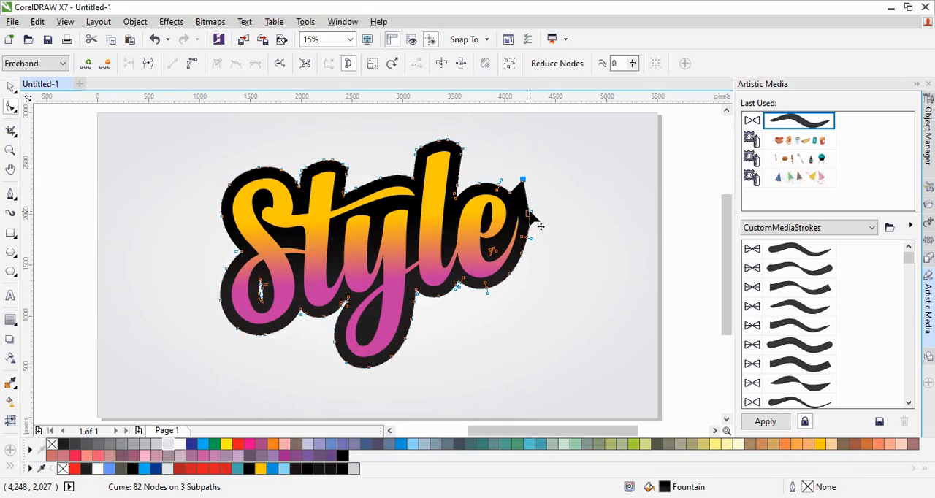
key("Delete")
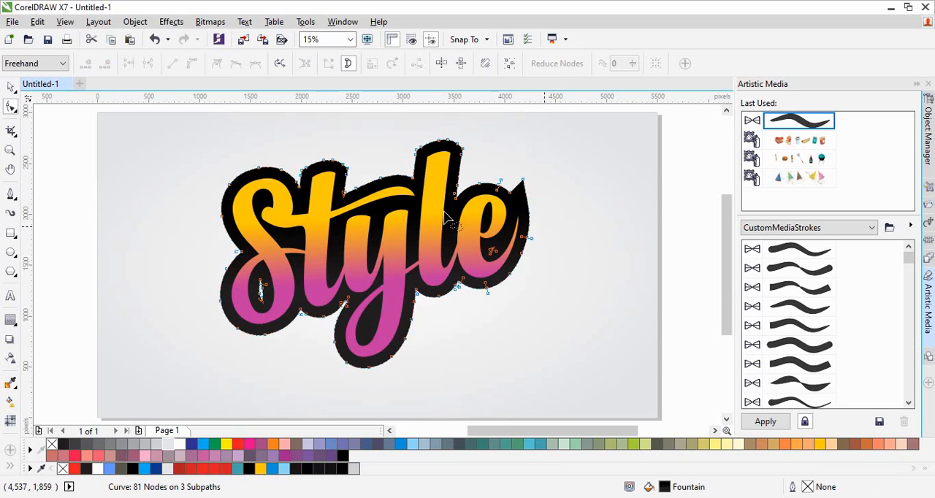
left_click(10, 87)
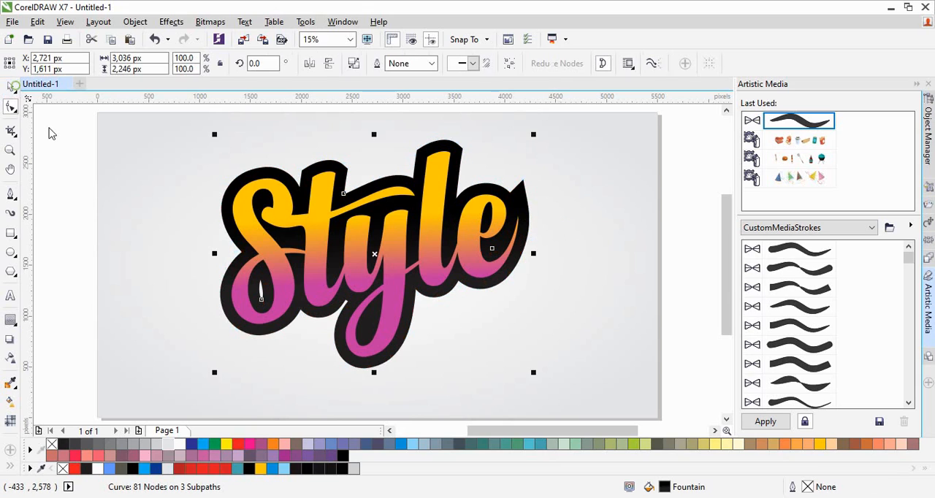
left_click(130, 261)
key("z")
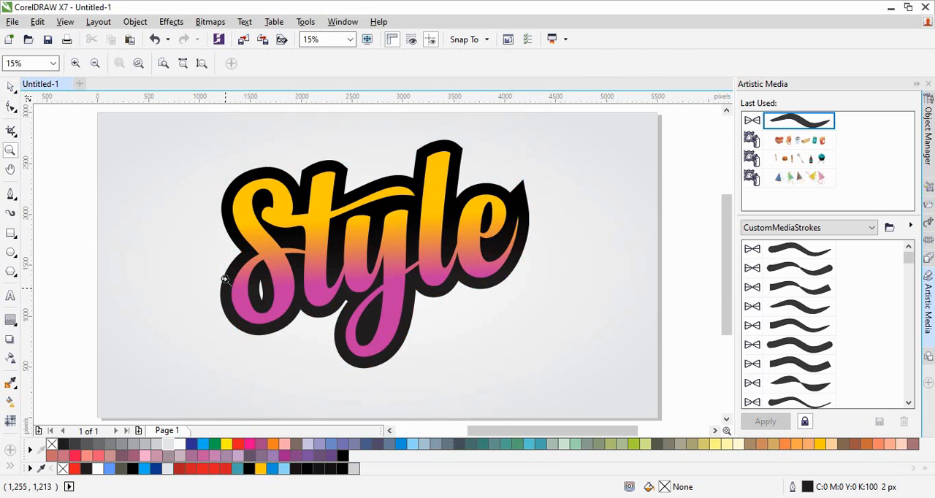
left_click_drag(211, 154, 529, 363)
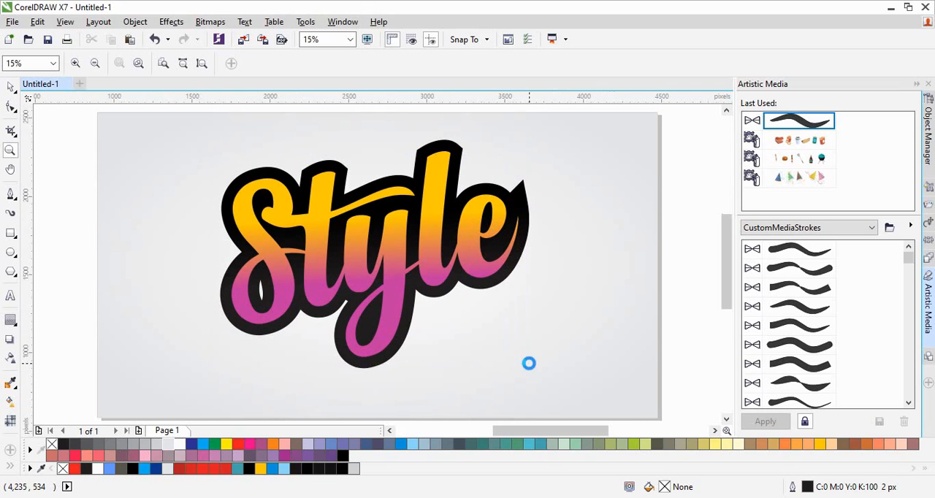
left_click(11, 88)
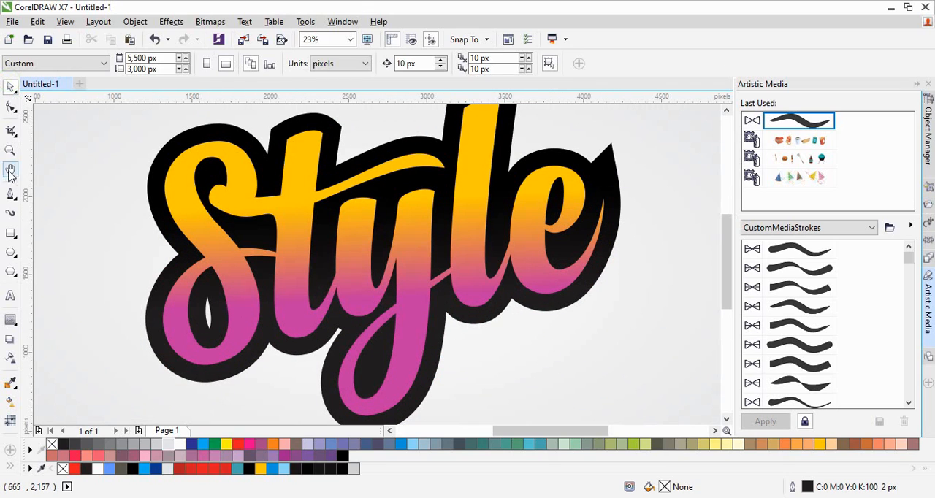
left_click(10, 196)
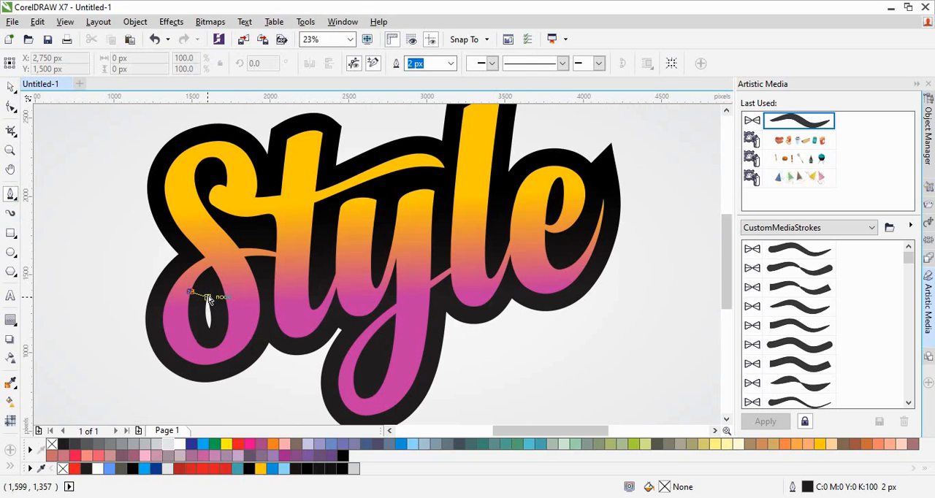
key("ctrl+z")
- Draw a closed four-node Pen shape about 141 by 289 px around the gap inside the S's lower loop
key("z")
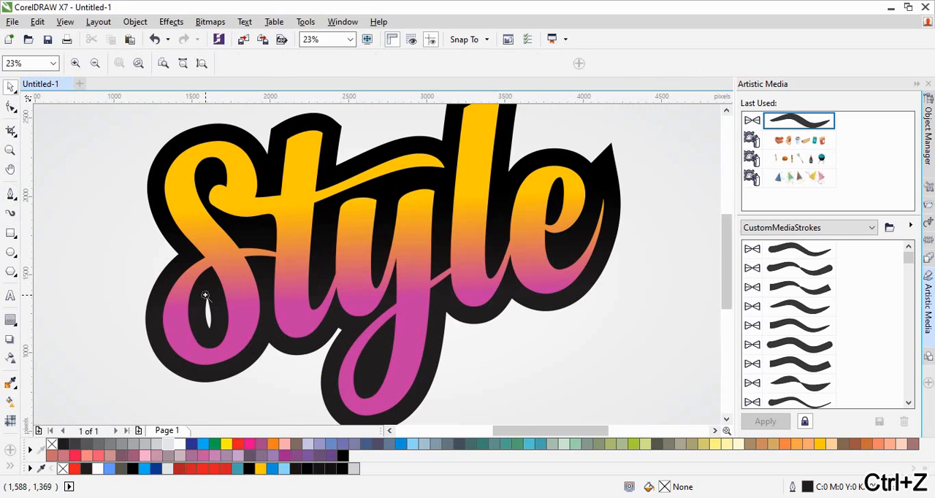
left_click_drag(110, 130, 563, 369)
scroll(142, 259, "up", 2)
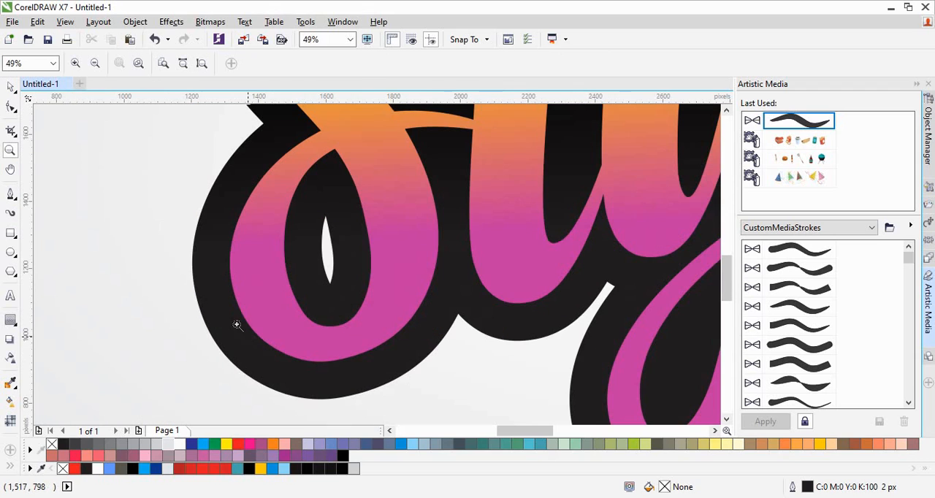
left_click(9, 196)
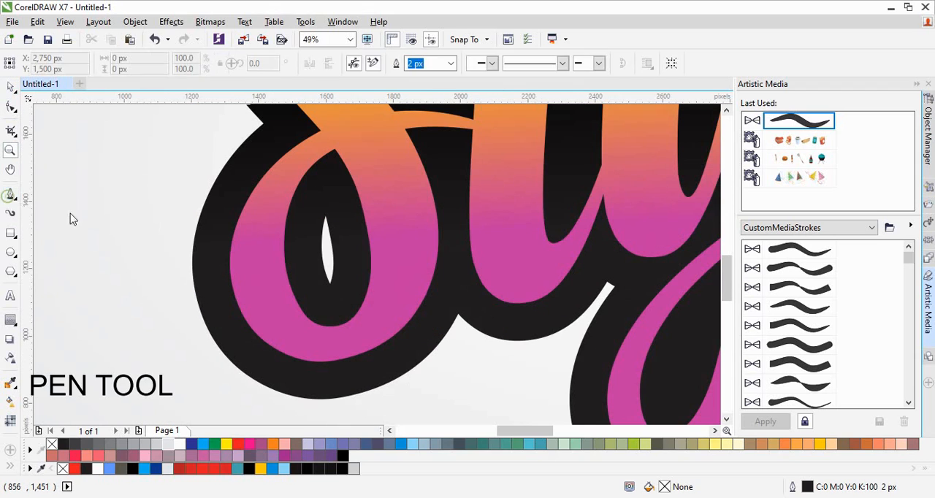
left_click(298, 209)
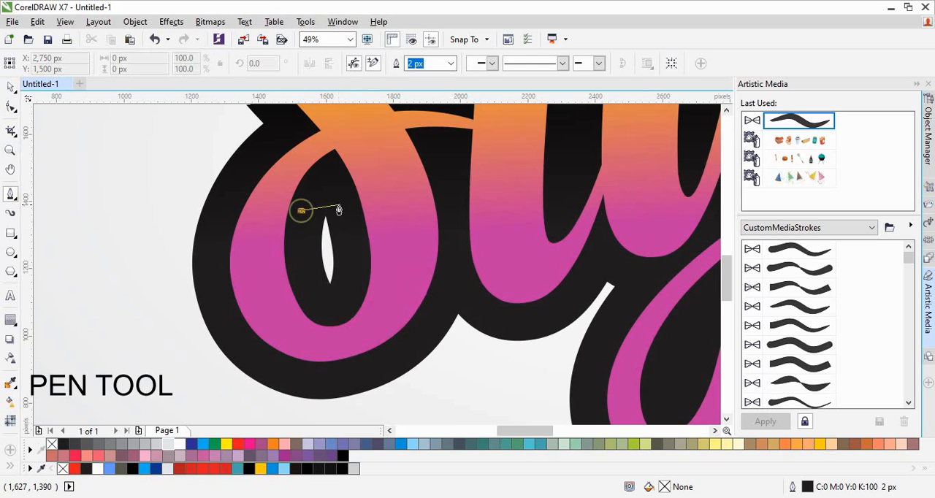
left_click(343, 207)
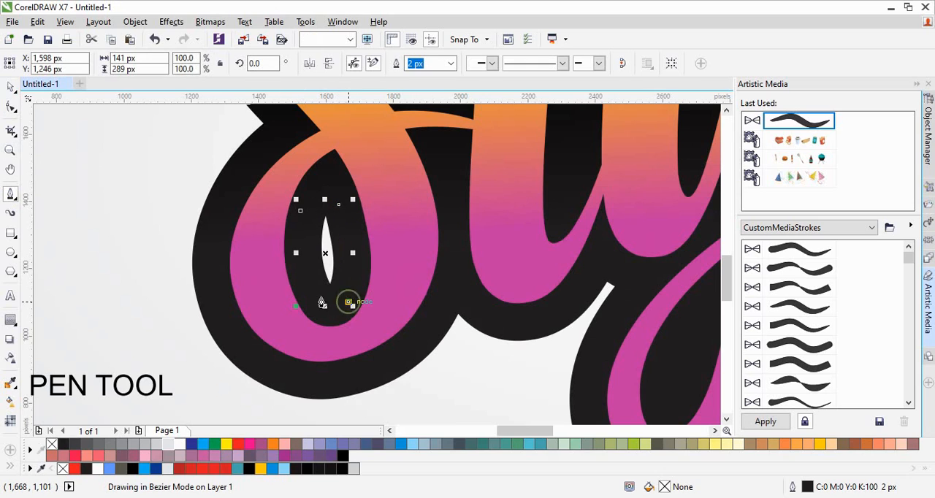
left_click(320, 297)
left_click(300, 212)
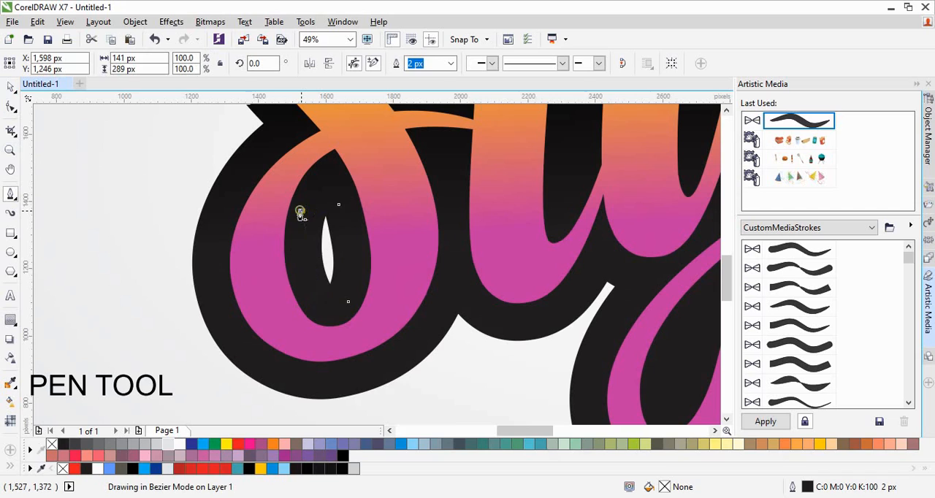
- Fill the pen shape with the black sampled from the contour beside the gap
left_click(12, 383)
left_click(314, 268)
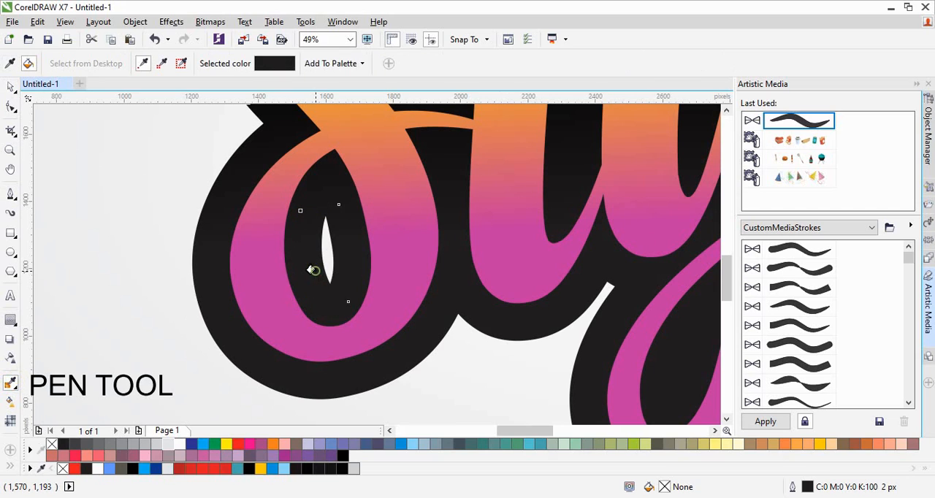
left_click(326, 256)
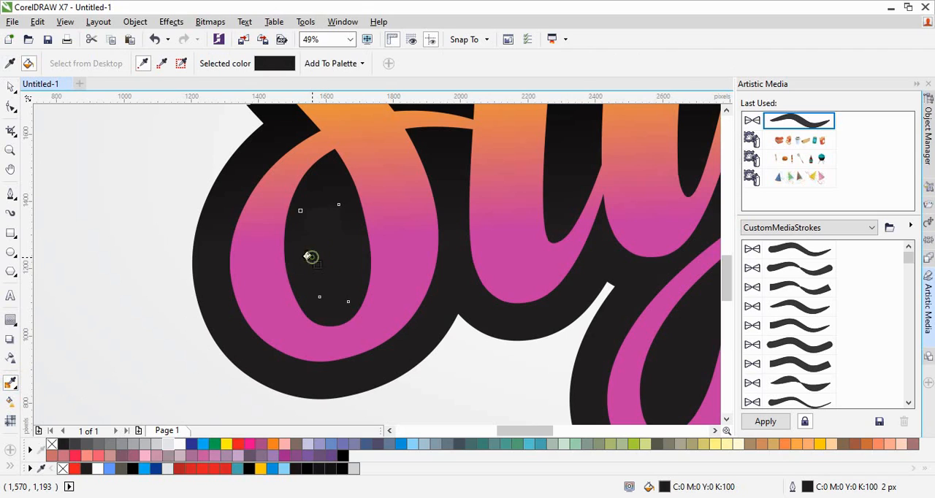
key("space")
- Weld the black patch in the S's loop to the contour shape
left_click(217, 262, "shift")
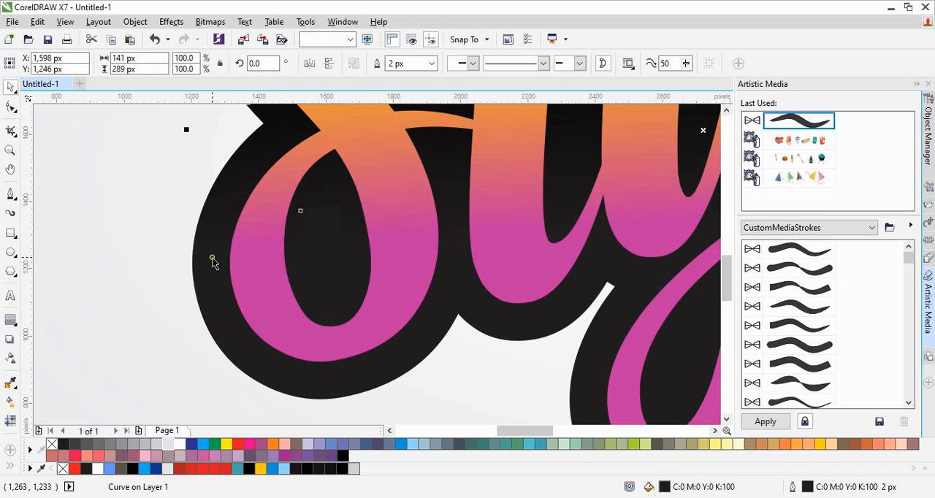
left_click(378, 64)
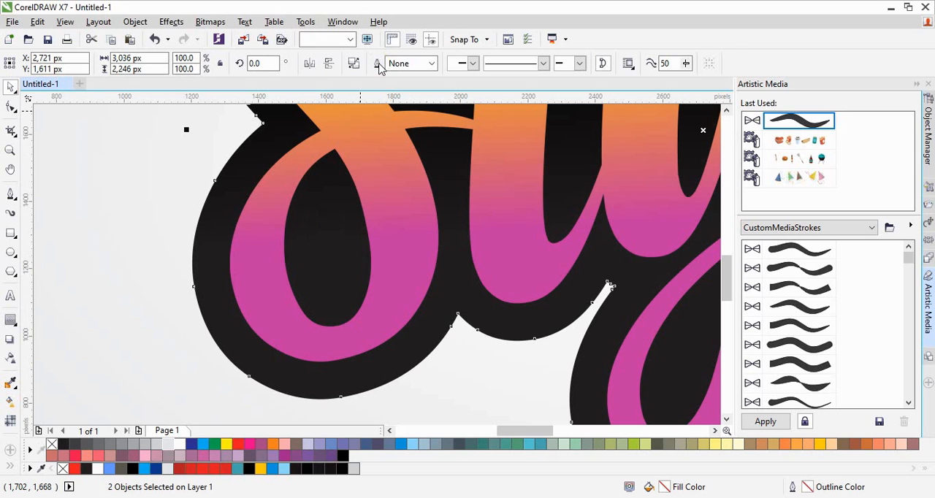
left_click(108, 244)
key("shift+F4")
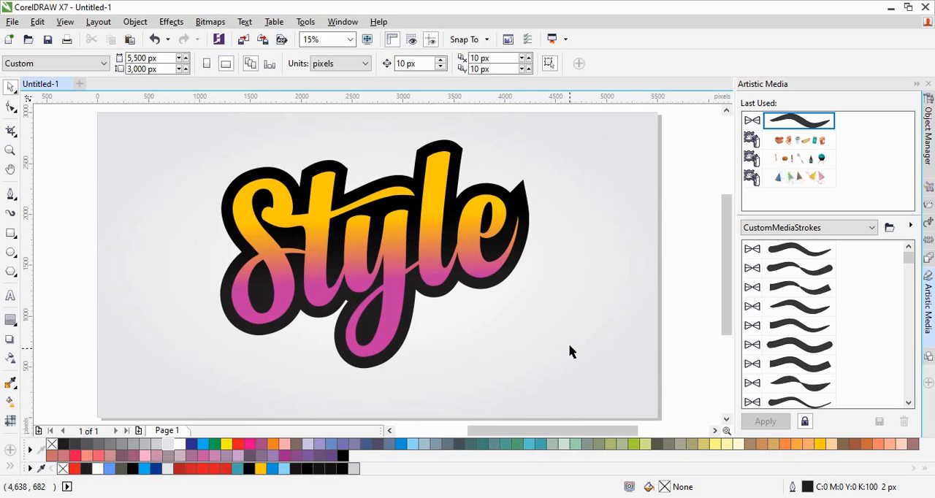
- Move the welded black contour aside from the lettering and undo the move
left_click(413, 308)
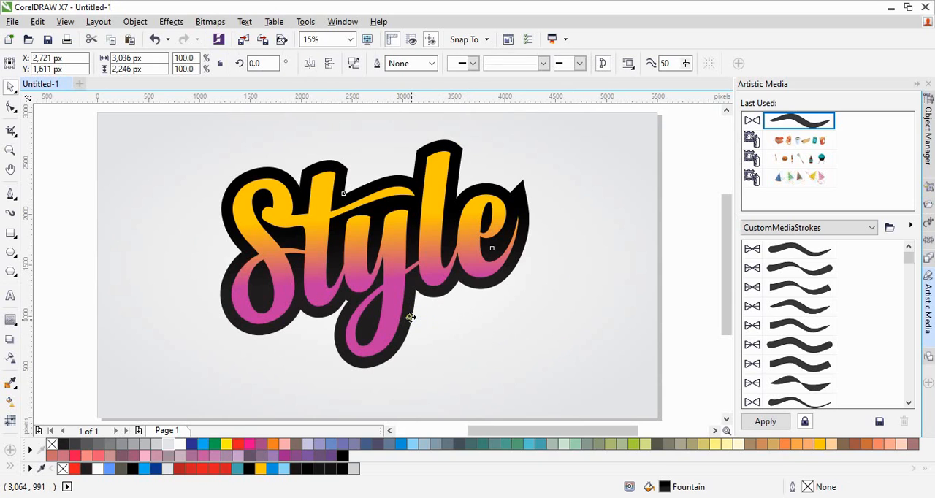
left_click_drag(411, 317, 478, 329)
key("ctrl+z")
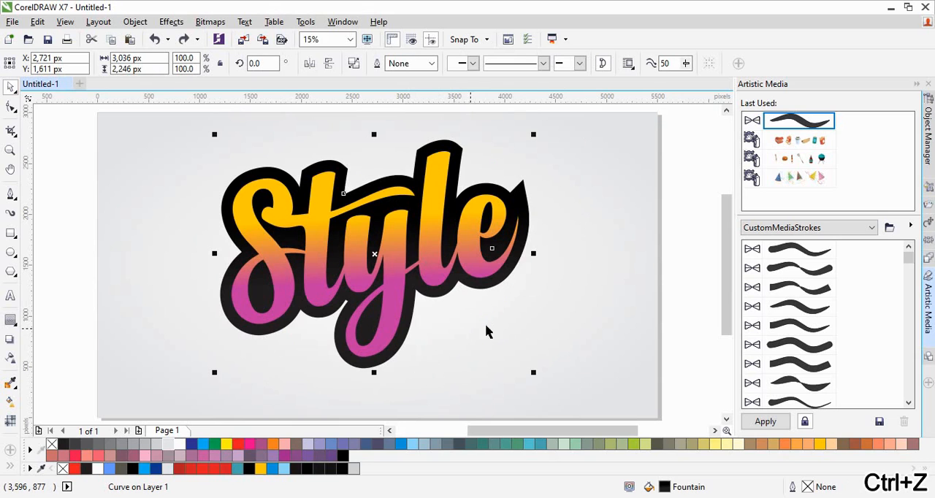
- Shift the gradient lettering about 41 px left and 40 px up relative to its black contour
left_click(534, 317)
left_click(395, 283)
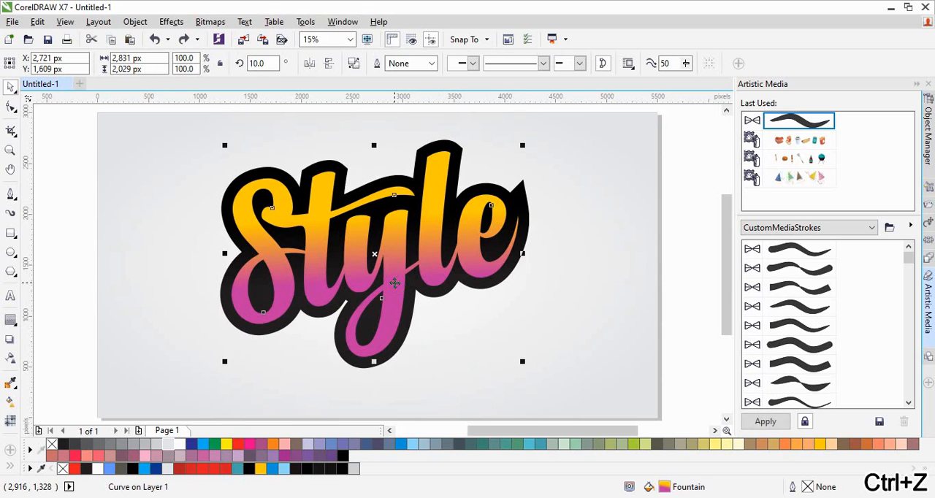
left_click_drag(395, 284, 391, 280)
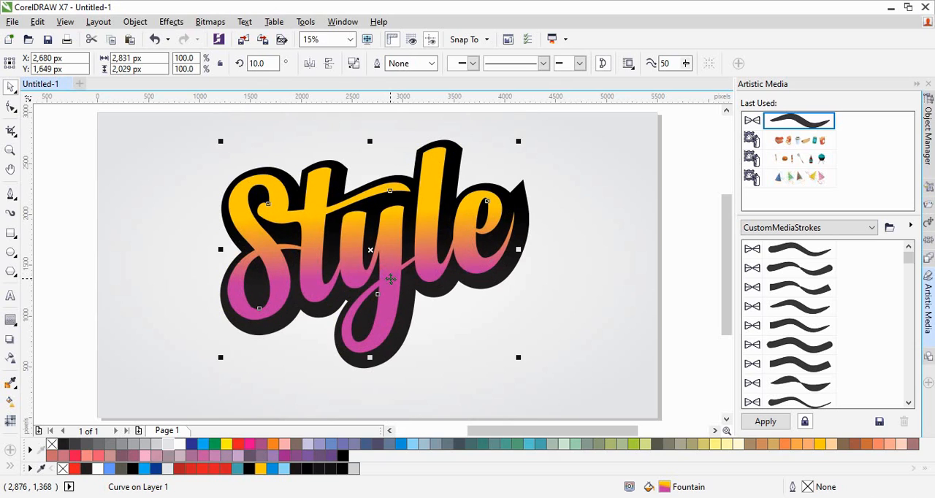
left_click(526, 326)
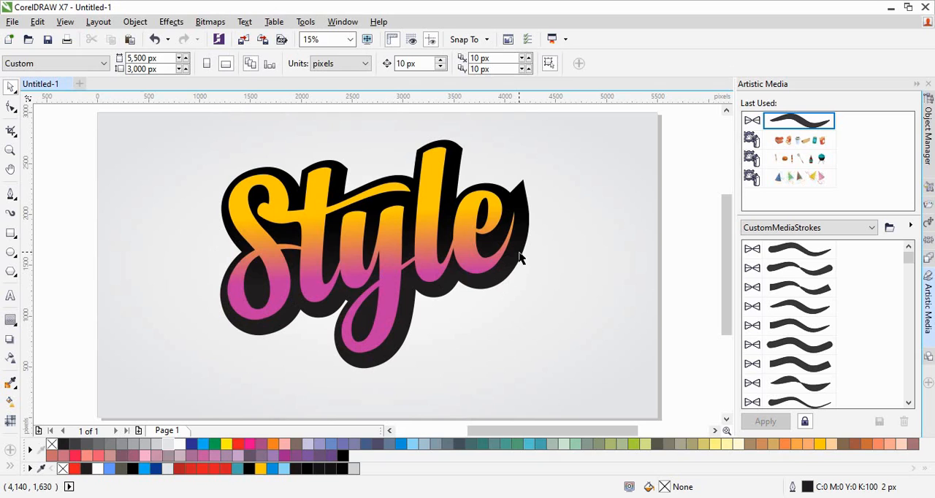
- Draw an open curved Pen line about 63 by 359 px inside the upper-left bend of the S
key("z")
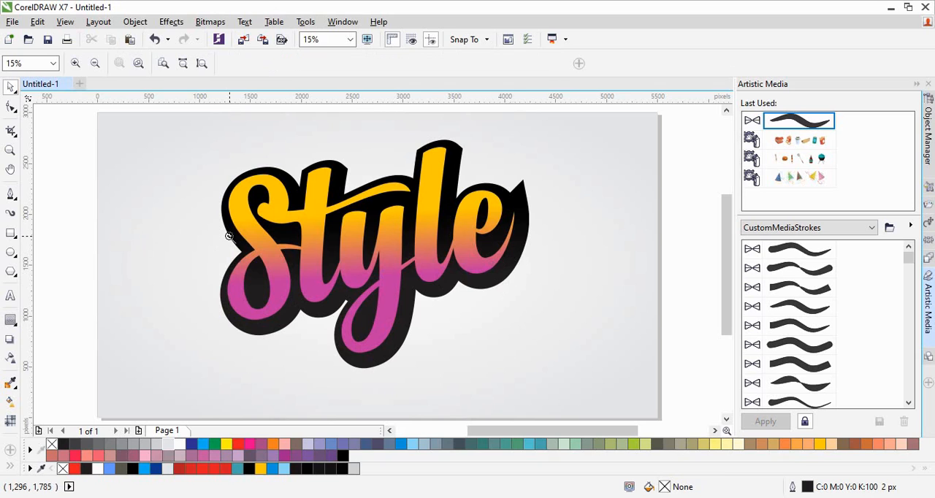
left_click_drag(215, 142, 548, 359)
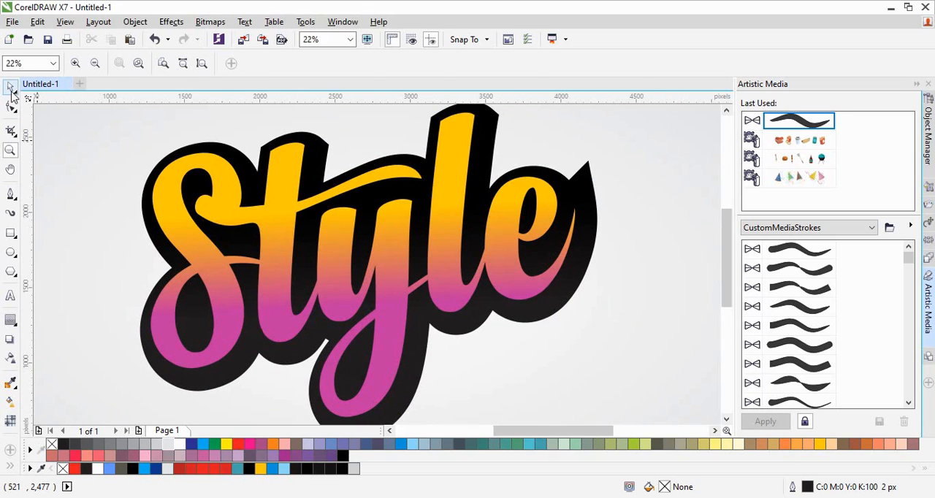
left_click(10, 87)
left_click(10, 194)
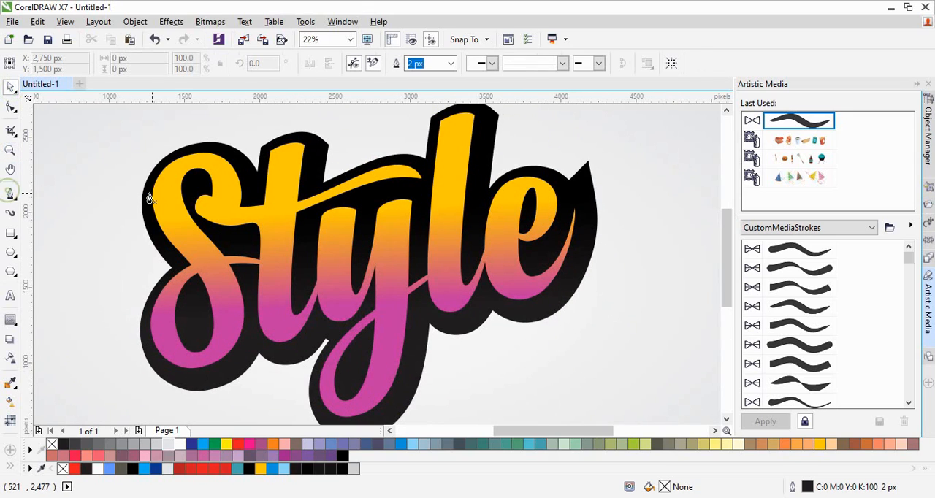
left_click(169, 174)
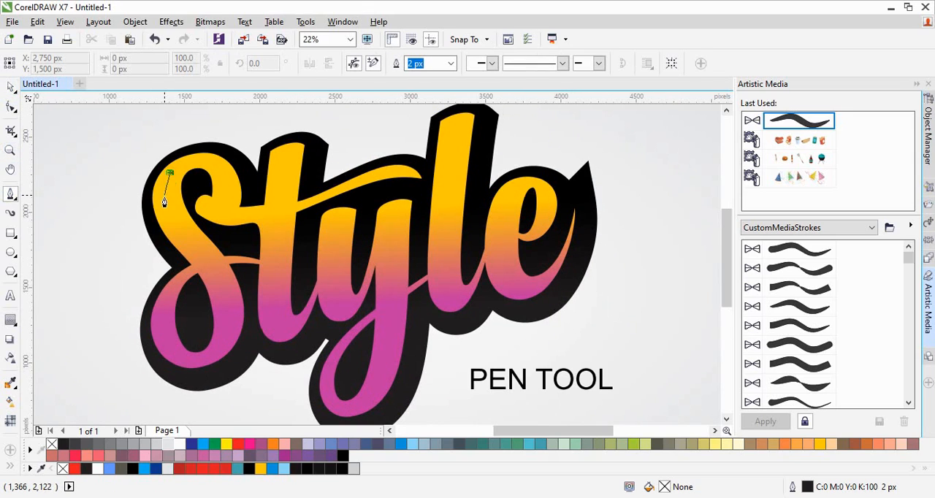
left_click_drag(170, 226, 193, 261)
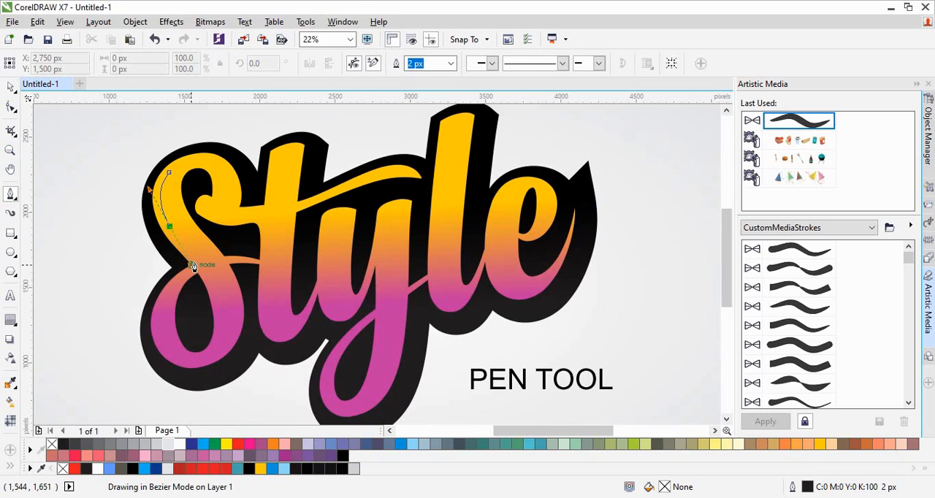
key("space")
key("space")
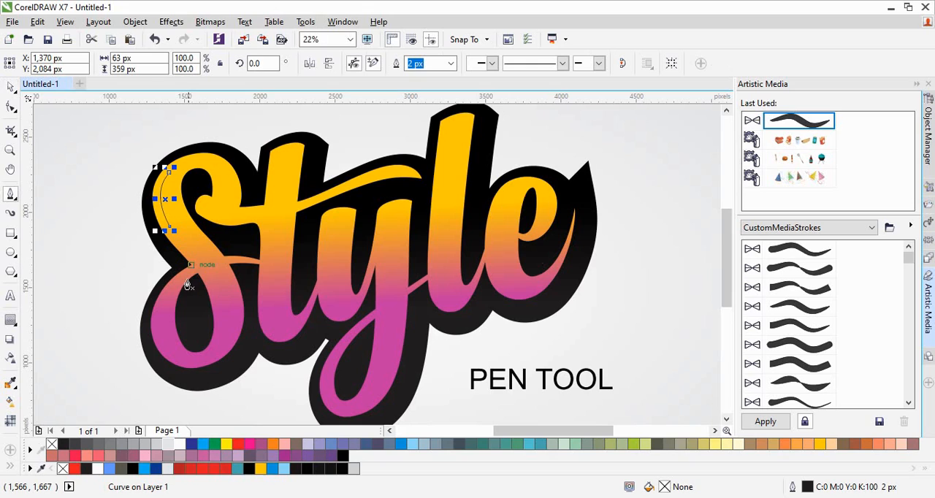
- Draw two open Pen curves inside the S's lower loop, about 84 by 250 px along its left side and one along its right side
left_click(159, 312)
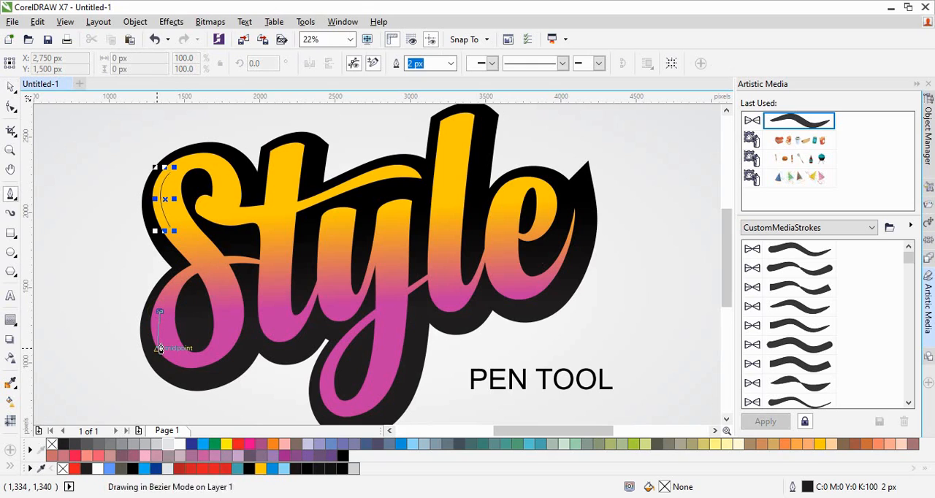
left_click_drag(170, 348, 192, 369)
key("space")
key("space")
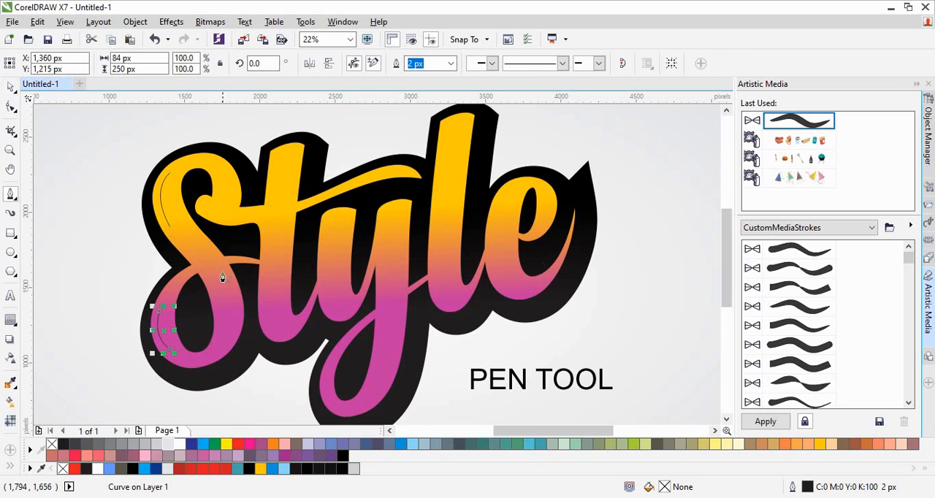
left_click(224, 276)
left_click_drag(228, 335, 211, 365)
key("space")
key("space")
- Draw open Pen curves inside the S's upper-right end and the t's lower bend, the latter about 105 by 246 px
left_click(231, 178)
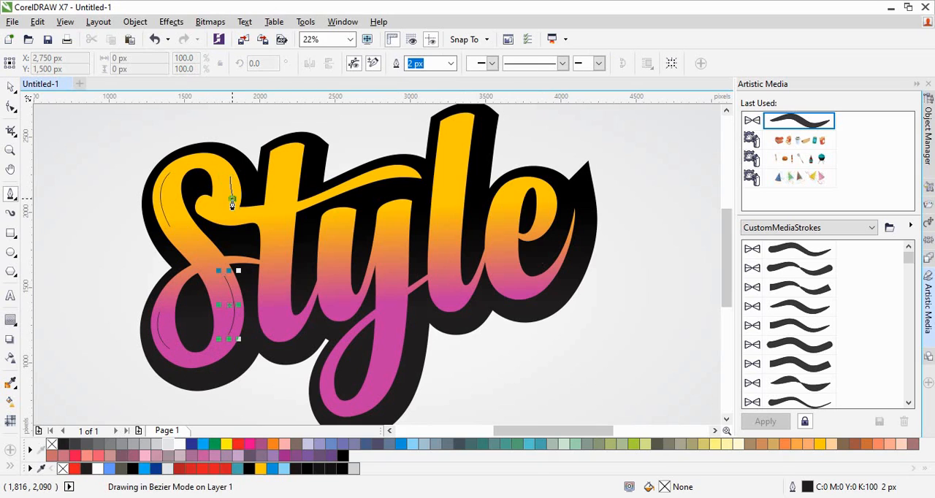
left_click_drag(231, 203, 229, 216)
key("space")
key("space")
left_click(266, 295)
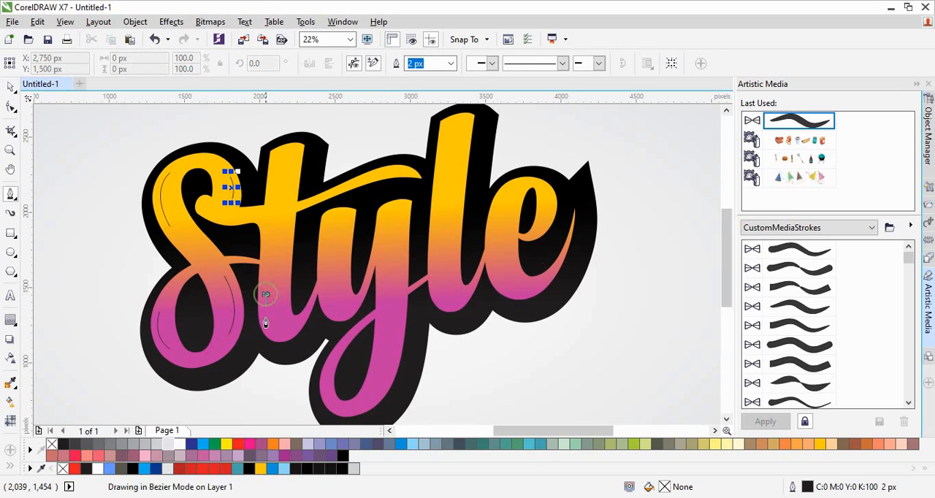
left_click_drag(281, 332, 300, 332)
key("space")
key("space")
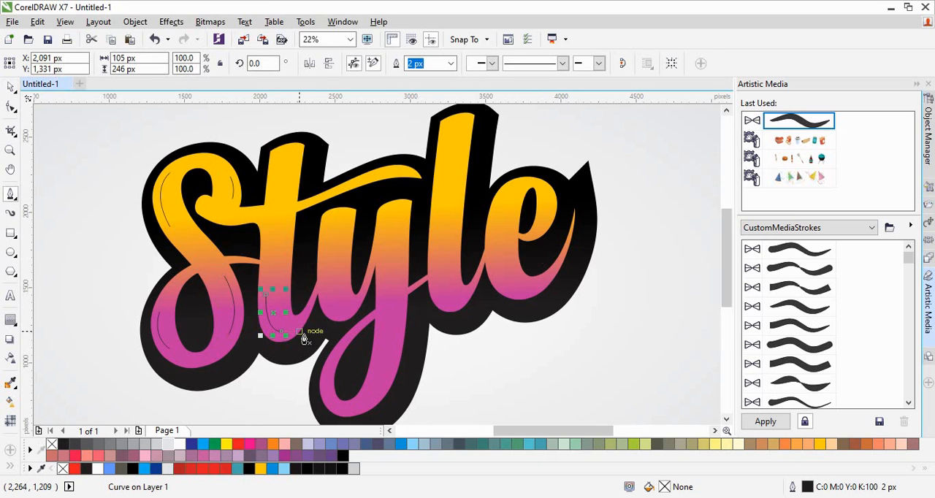
- Draw two open Pen curves in the y's left arm, about 100 by 82 px at its top and 123 by 115 px at its lower bend
left_click(340, 218)
left_click_drag(324, 229, 330, 244)
key("space")
key("space")
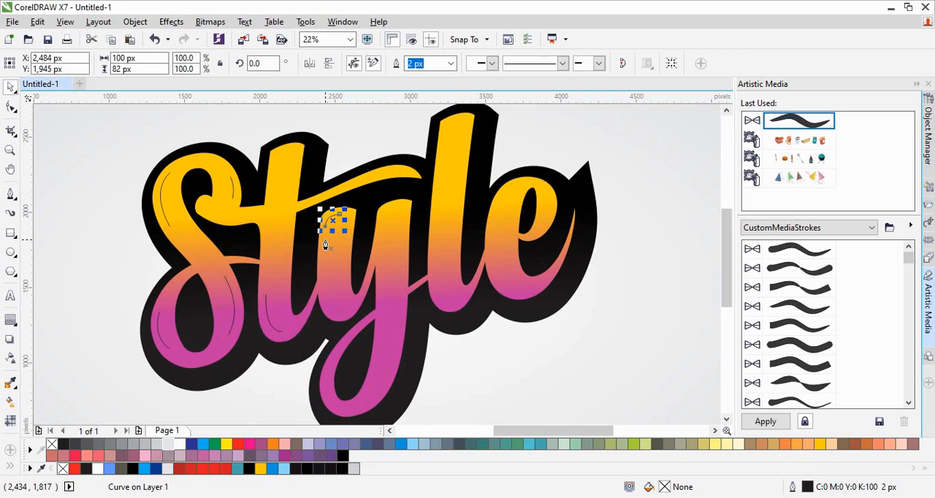
left_click(328, 294)
left_click_drag(345, 311, 365, 306)
key("space")
key("space")
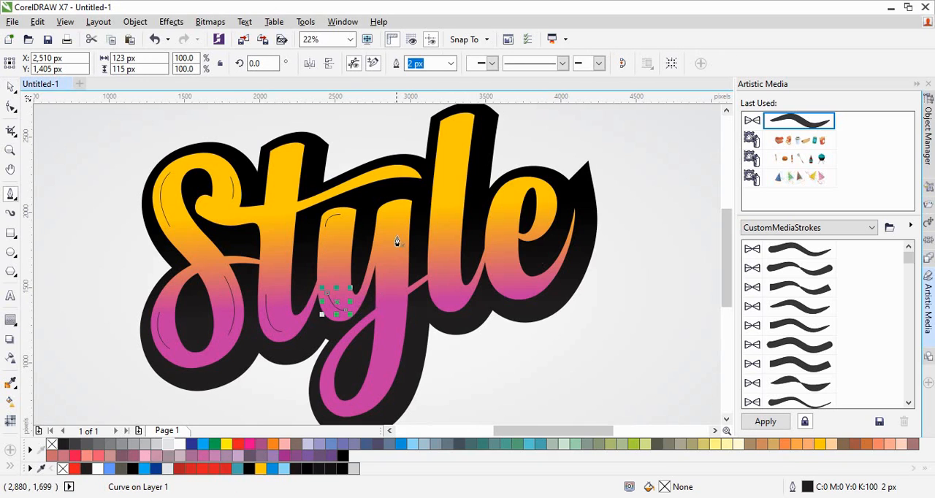
- Draw open Pen curves down the y's tail, about 164 by 568 px, and along the lower left edge of the l
left_click(398, 313)
left_click_drag(374, 397, 351, 419)
left_click(435, 247)
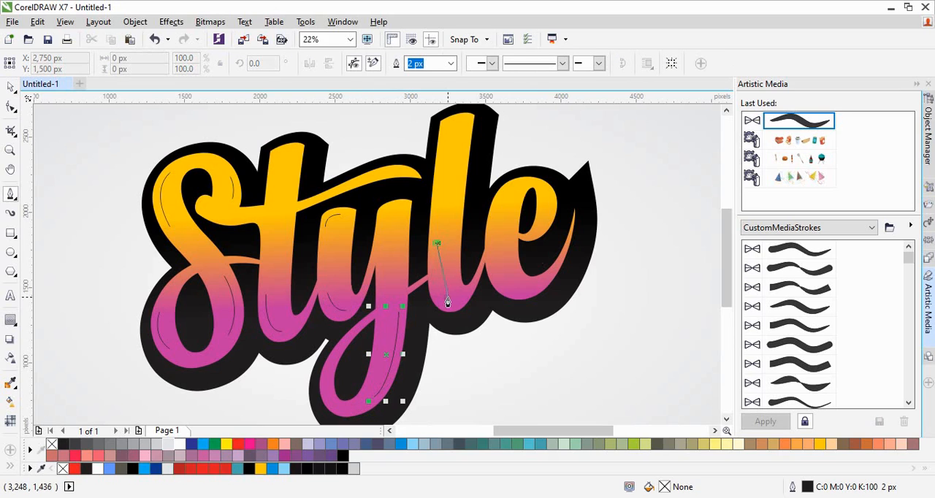
mouse_move(447, 300)
left_mouse_down()
mouse_move(461, 312)
mouse_move(472, 291)
mouse_move(543, 291)
left_mouse_up()
- Draw three open Pen curves inside the e, along its lower-left bend (about 159 by 191 px), upper-left bend and upper-right side
left_click(495, 263)
key("Escape")
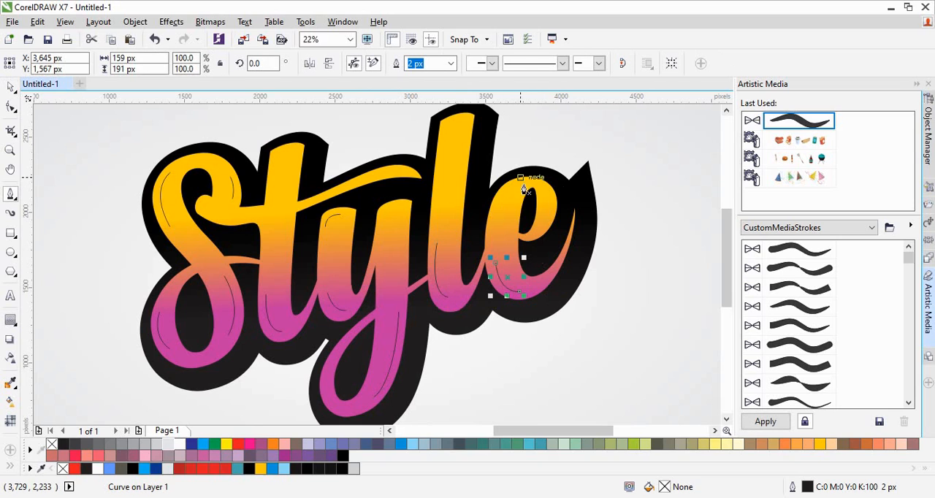
left_click(518, 184)
mouse_move(497, 208)
left_mouse_down()
mouse_move(497, 228)
mouse_move(538, 232)
mouse_move(530, 230)
left_mouse_up()
key("Escape")
left_click(547, 191)
key("space")
left_click(637, 229)
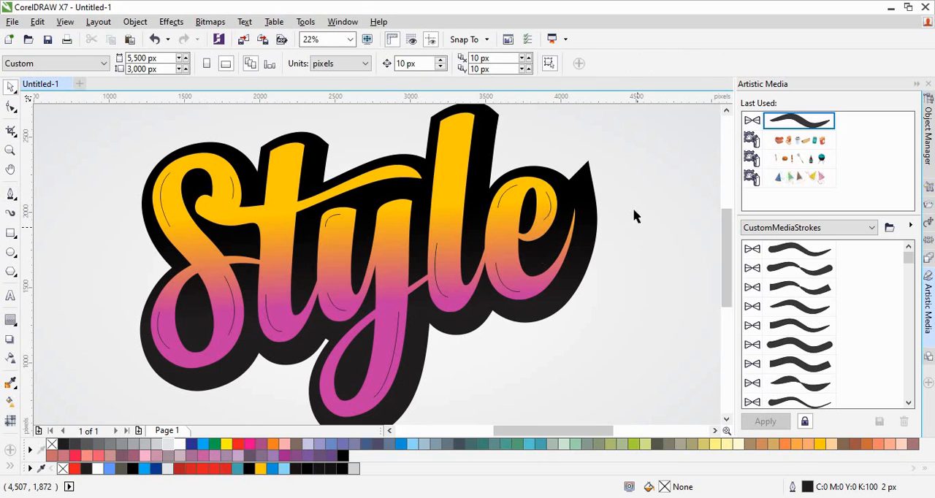
- Group all the thin curves drawn on the letters and apply a tapered Artistic Media stroke from CustomMediaStrokes to them
left_click_drag(622, 133, 150, 400)
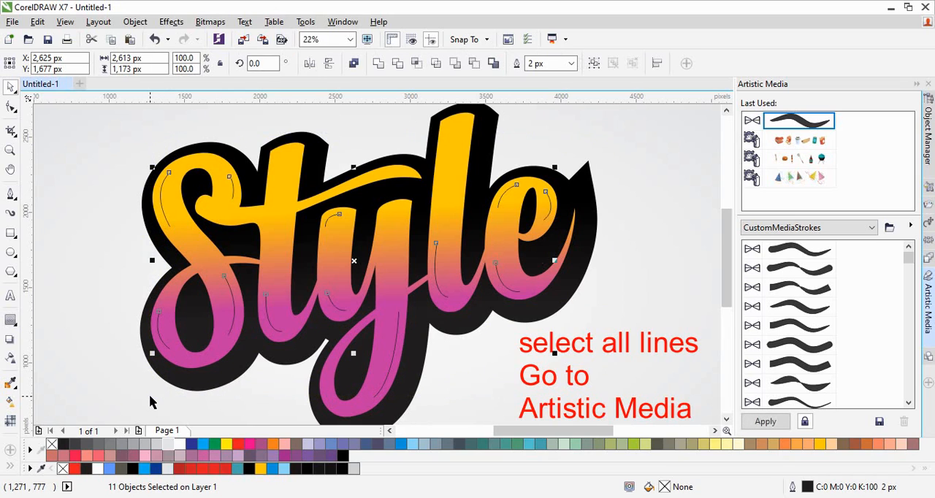
key("ctrl+g")
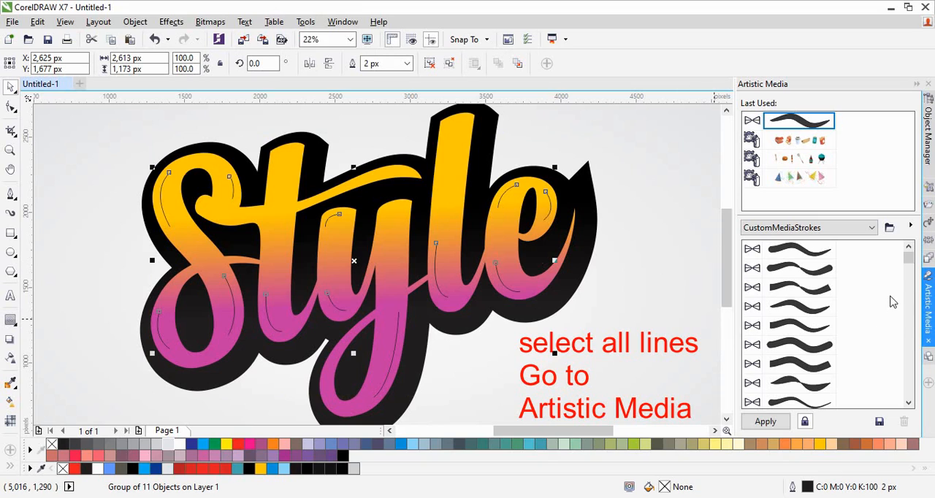
left_click(343, 22)
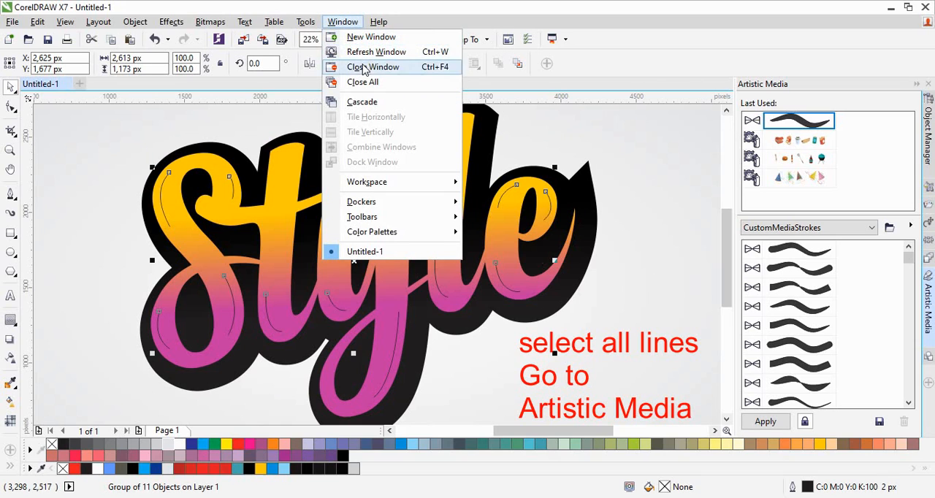
mouse_move(443, 203)
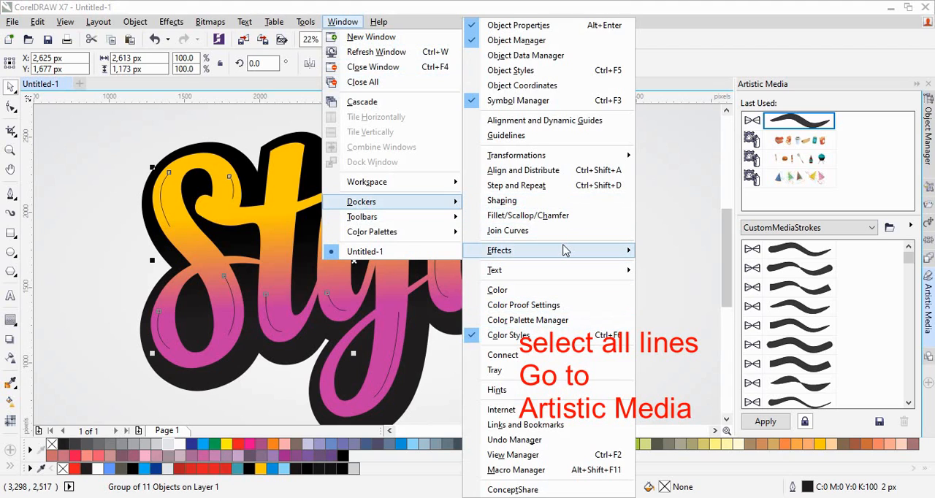
mouse_move(564, 251)
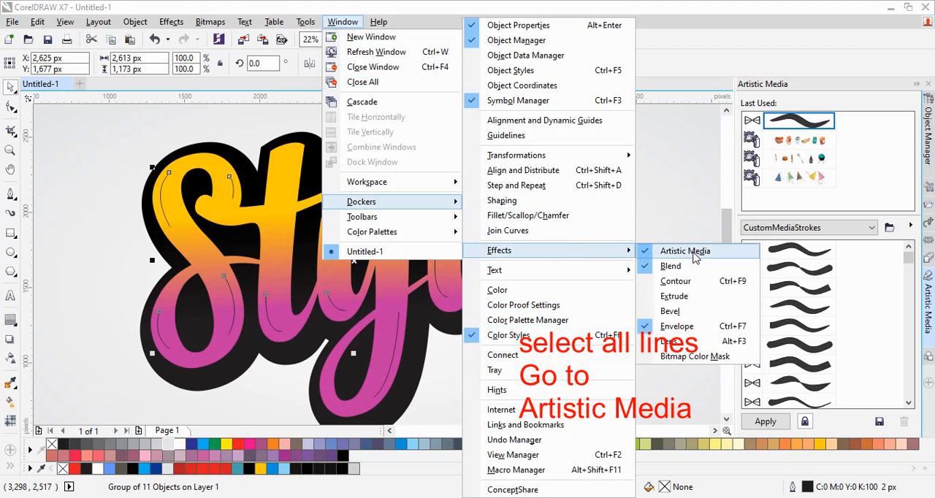
left_click(692, 217)
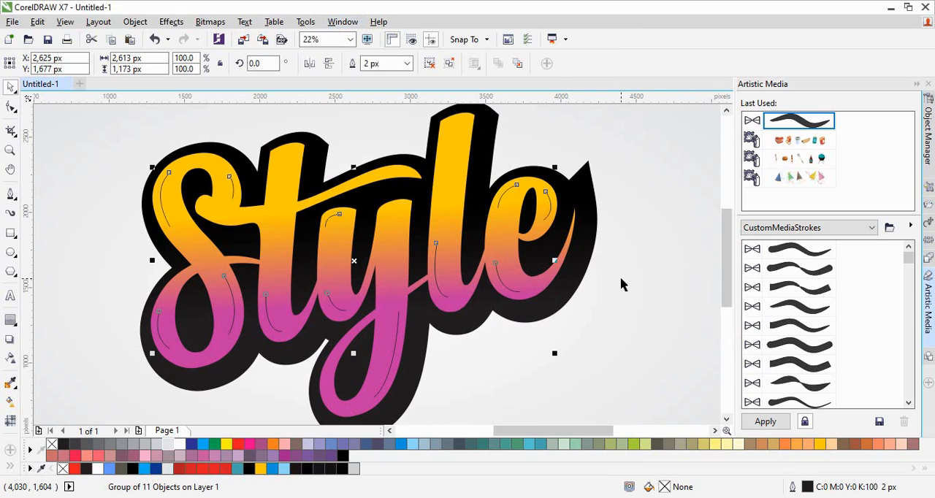
left_click(804, 306)
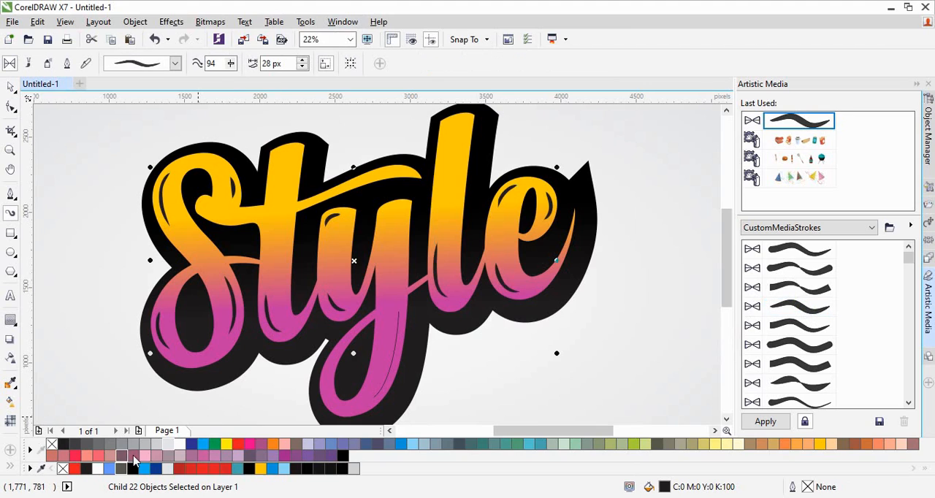
- Fill the artistic strokes on the letters with white and deselect them
left_click(180, 445)
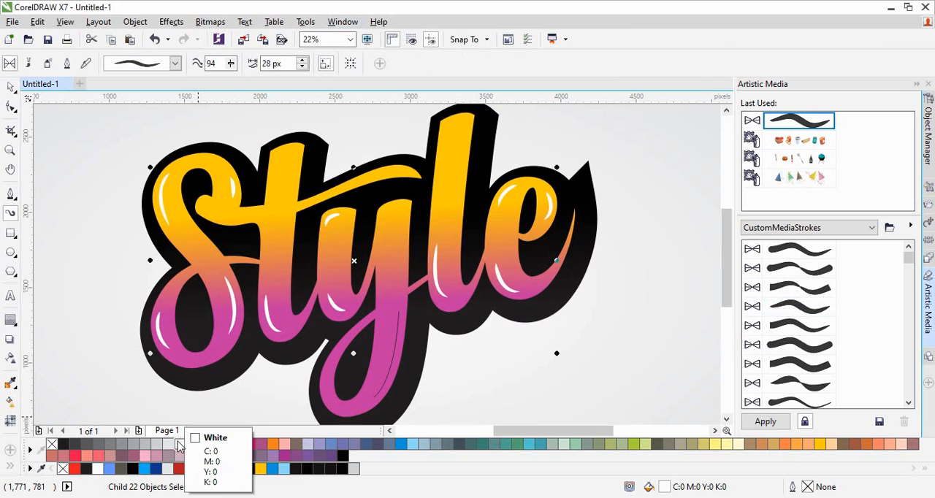
left_click(11, 88)
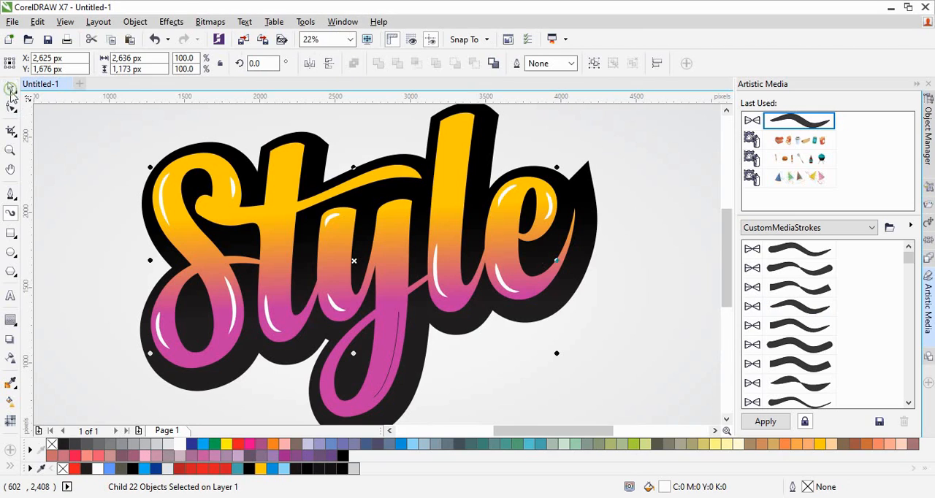
left_click(89, 219)
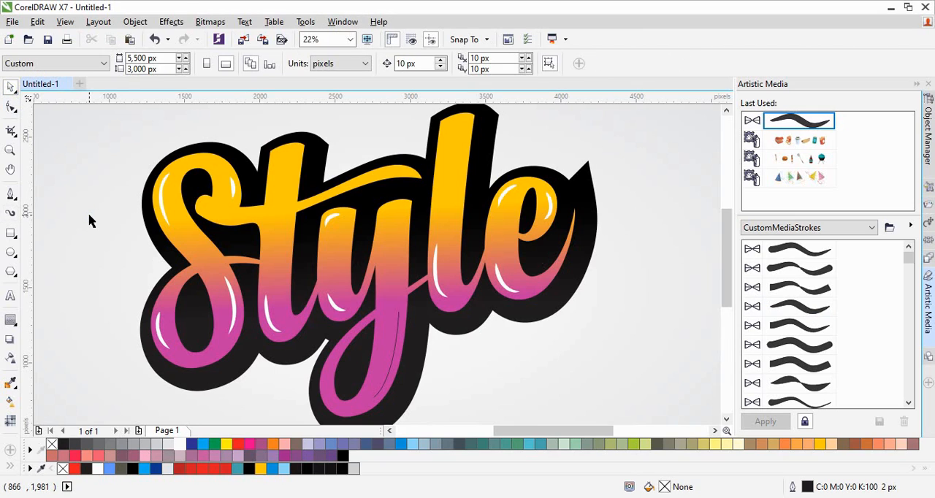
- Apply the last-used tapered Artistic Media stroke to the remaining thin line in the y's tail and fill it white
left_click(395, 341)
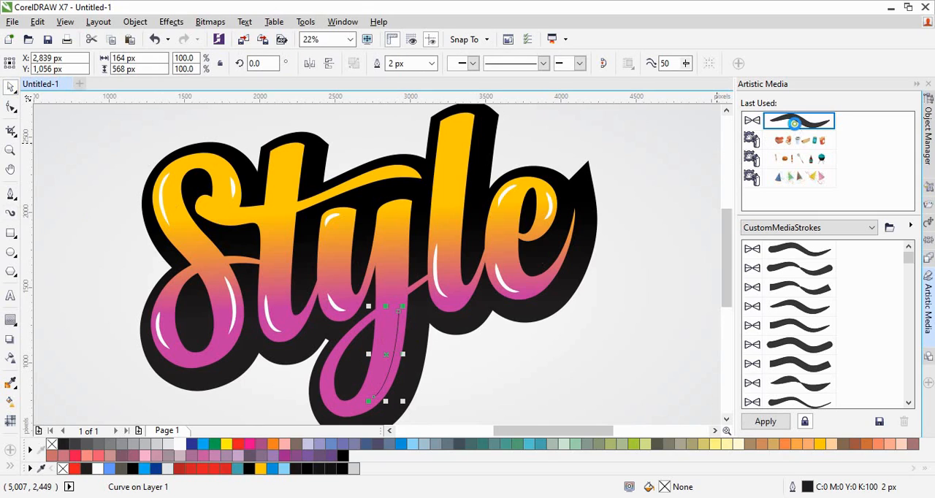
left_click(795, 123)
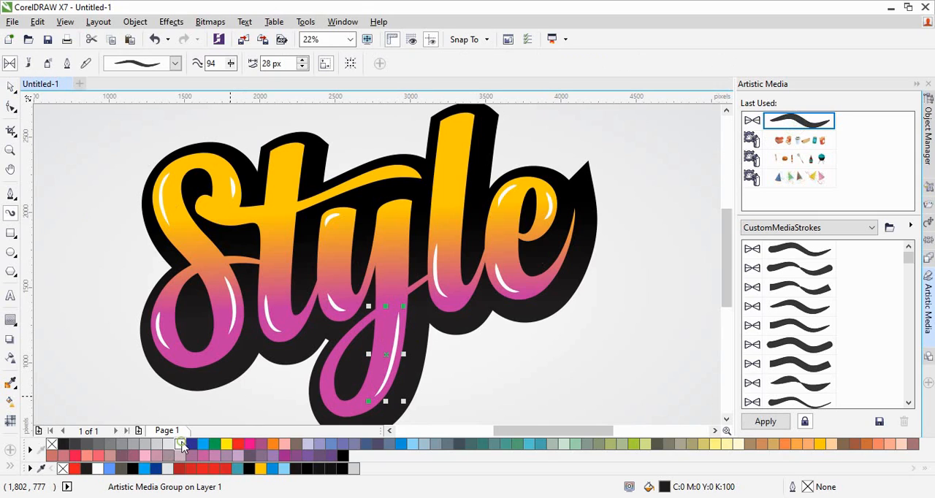
left_click(182, 445)
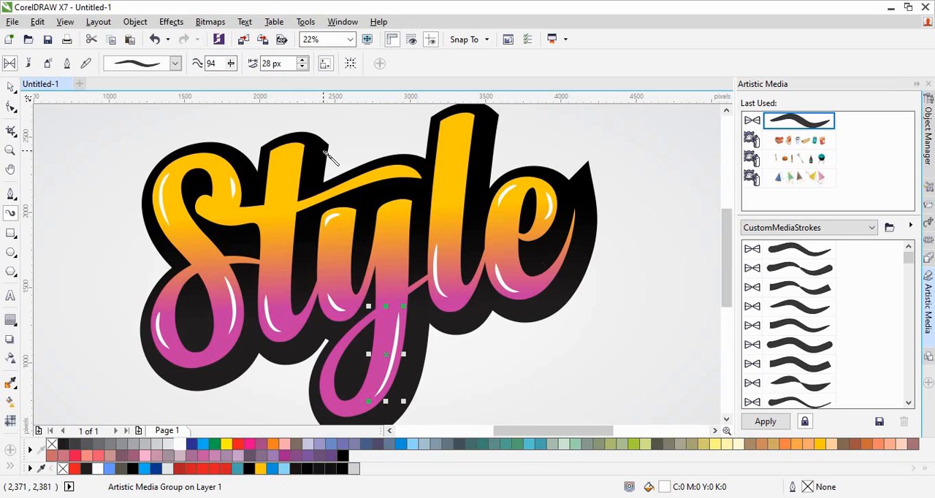
- Paint a short 28 px wide Artistic Media stroke near the top of the l and fill it white
mouse_move(451, 128)
left_mouse_down()
mouse_move(467, 136)
mouse_move(460, 146)
left_mouse_up()
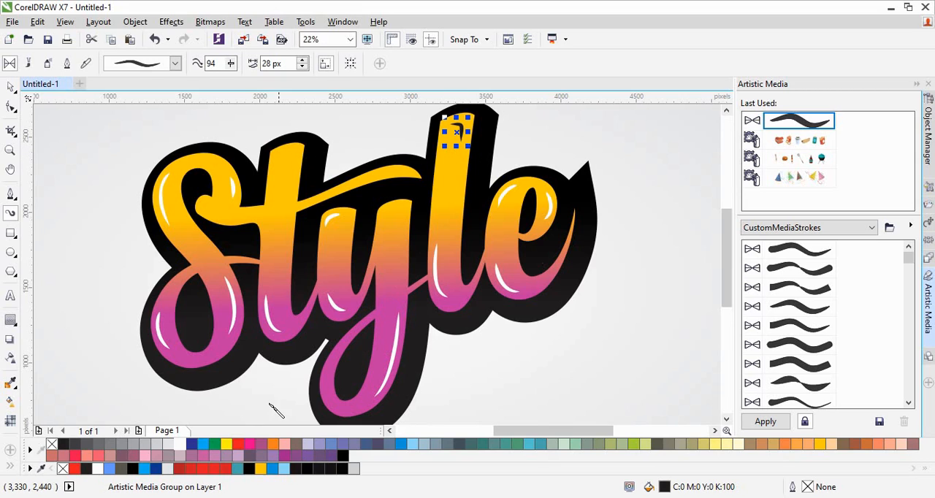
left_click(182, 445)
left_click(183, 445)
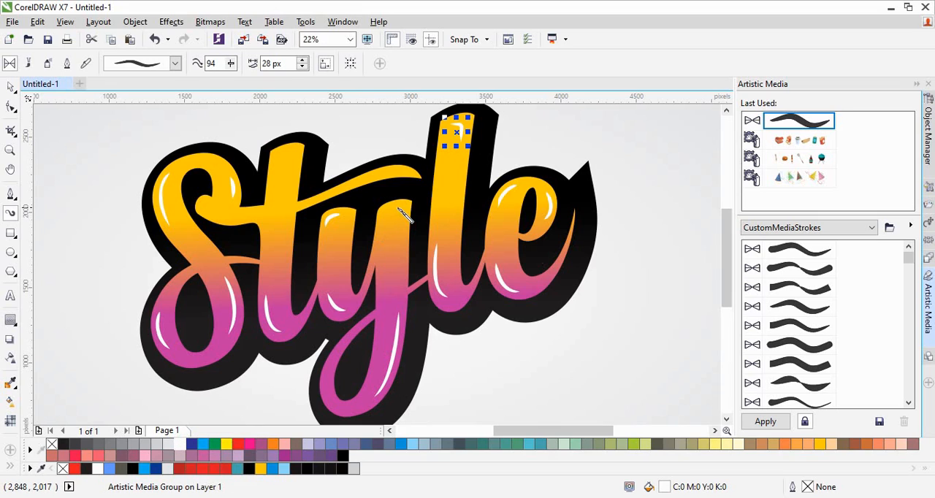
- Paint a short 28 px wide Artistic Media stroke near the top of the y's right stem with white fill and outline
left_click_drag(394, 210, 401, 216)
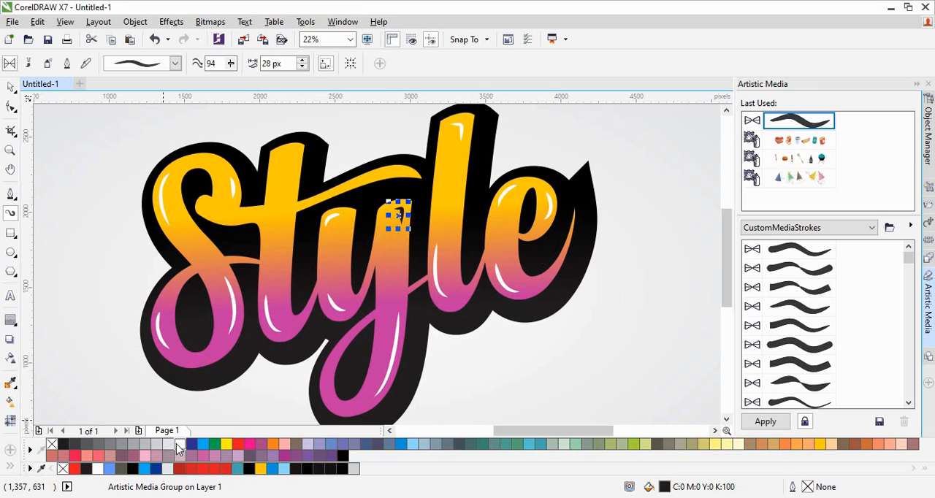
left_click(189, 446)
left_click(182, 445)
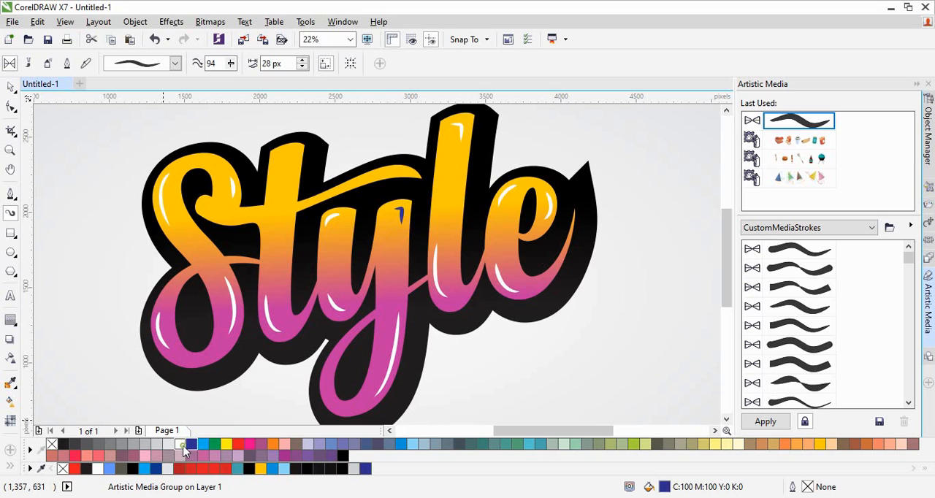
right_click(182, 444)
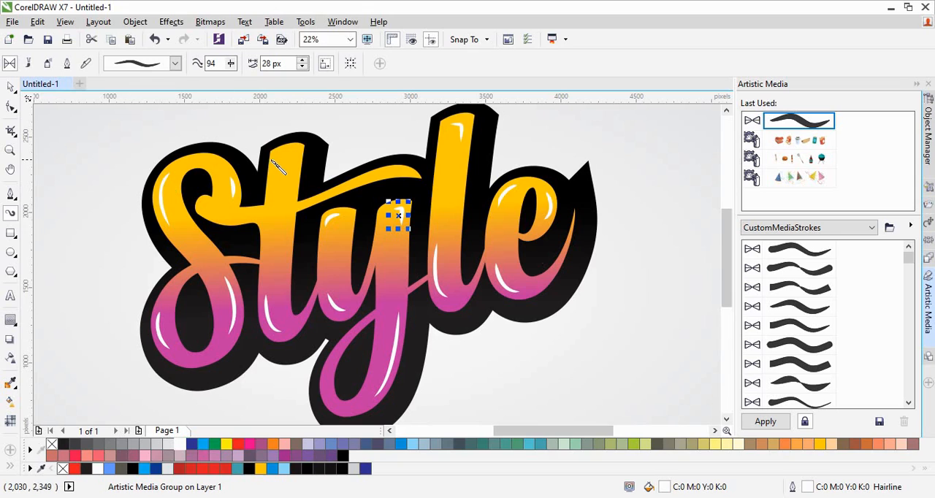
- Add a short 28 px wide Artistic Media highlight near the top of the t and make its fill and outline white
mouse_move(282, 154)
left_mouse_down()
mouse_move(295, 152)
mouse_move(299, 188)
left_mouse_up()
left_click(183, 445)
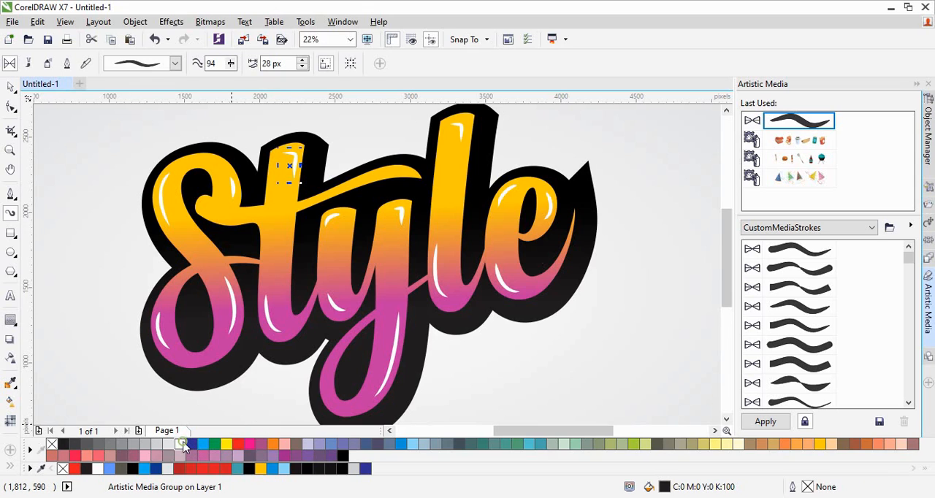
right_click(183, 446)
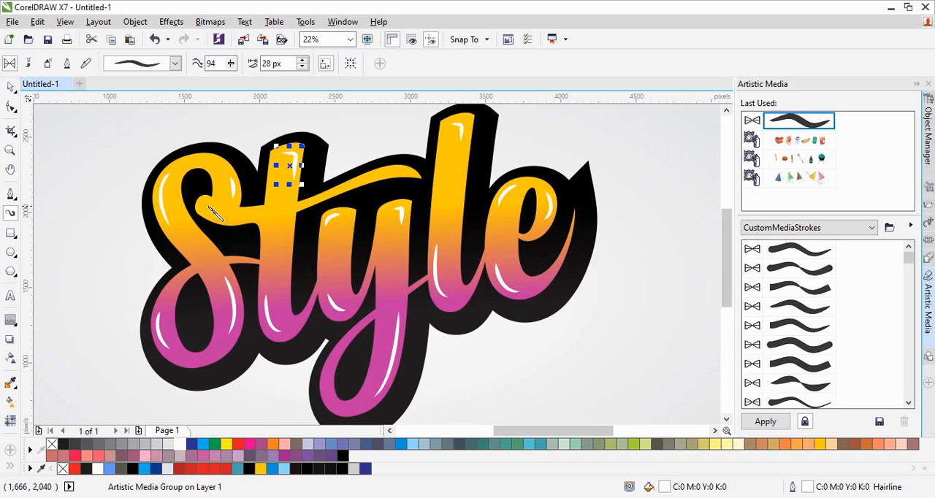
- Paint a 28 px wide Artistic Media stroke along the S's inner curl toward the t's crossbar, fill it white and deselect it
left_click_drag(200, 209, 250, 223)
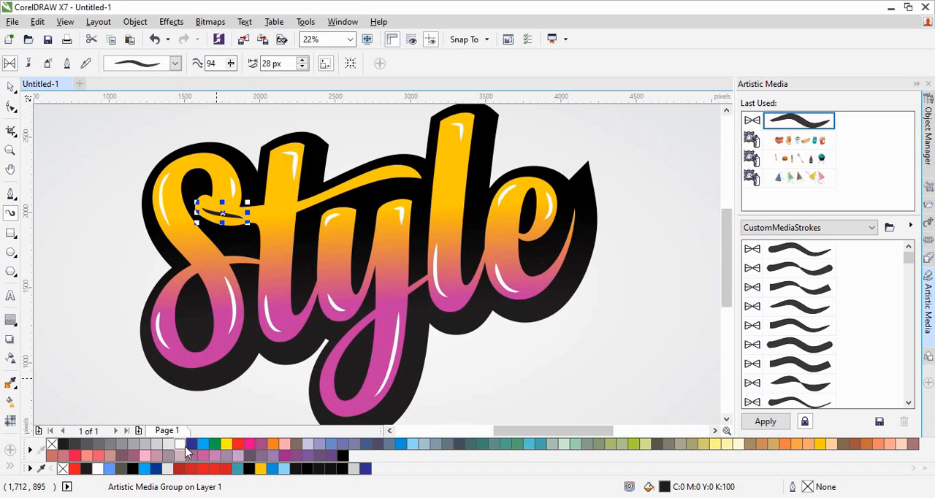
left_click(183, 446)
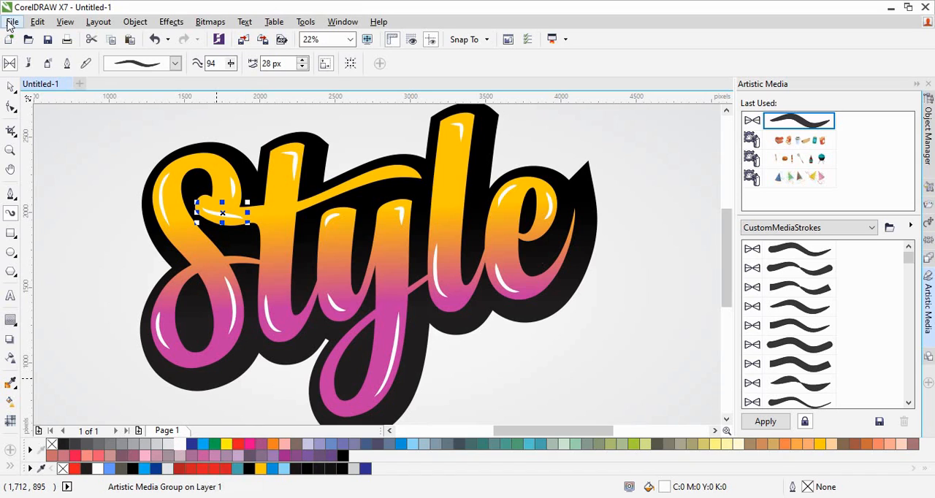
left_click(10, 87)
left_click(70, 252)
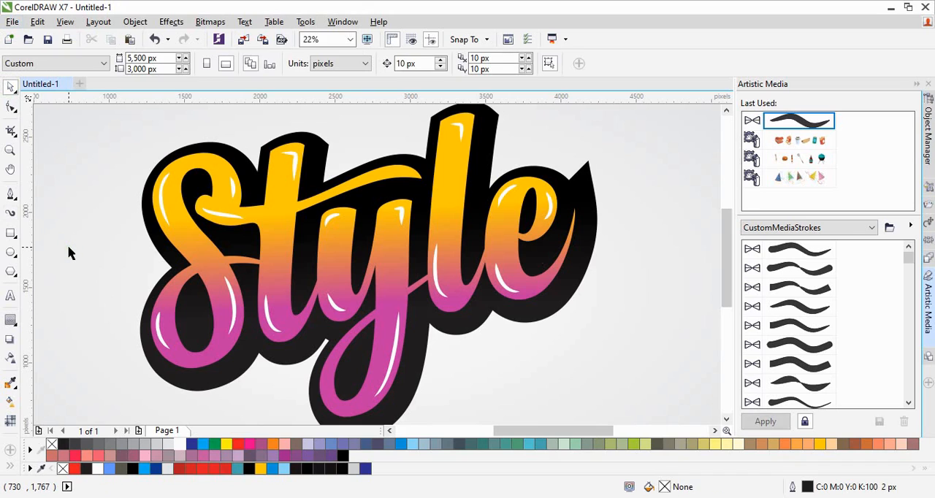
key("shift+F4")
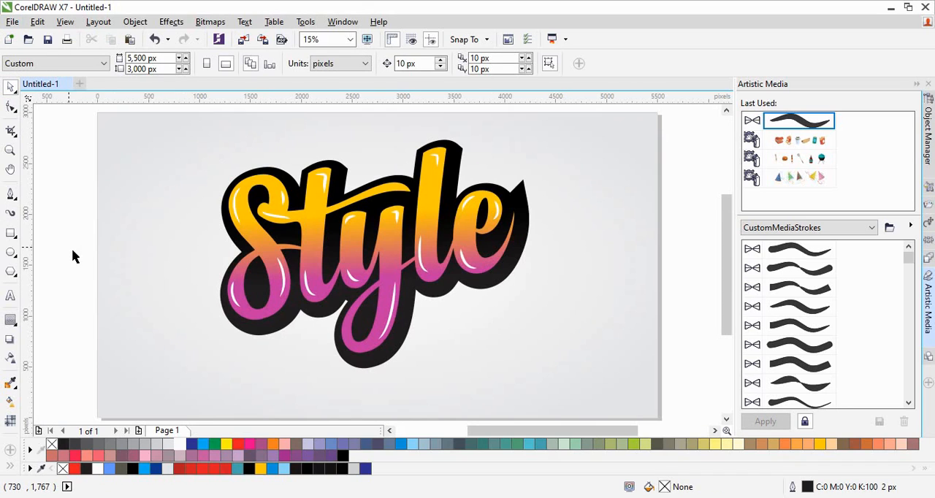